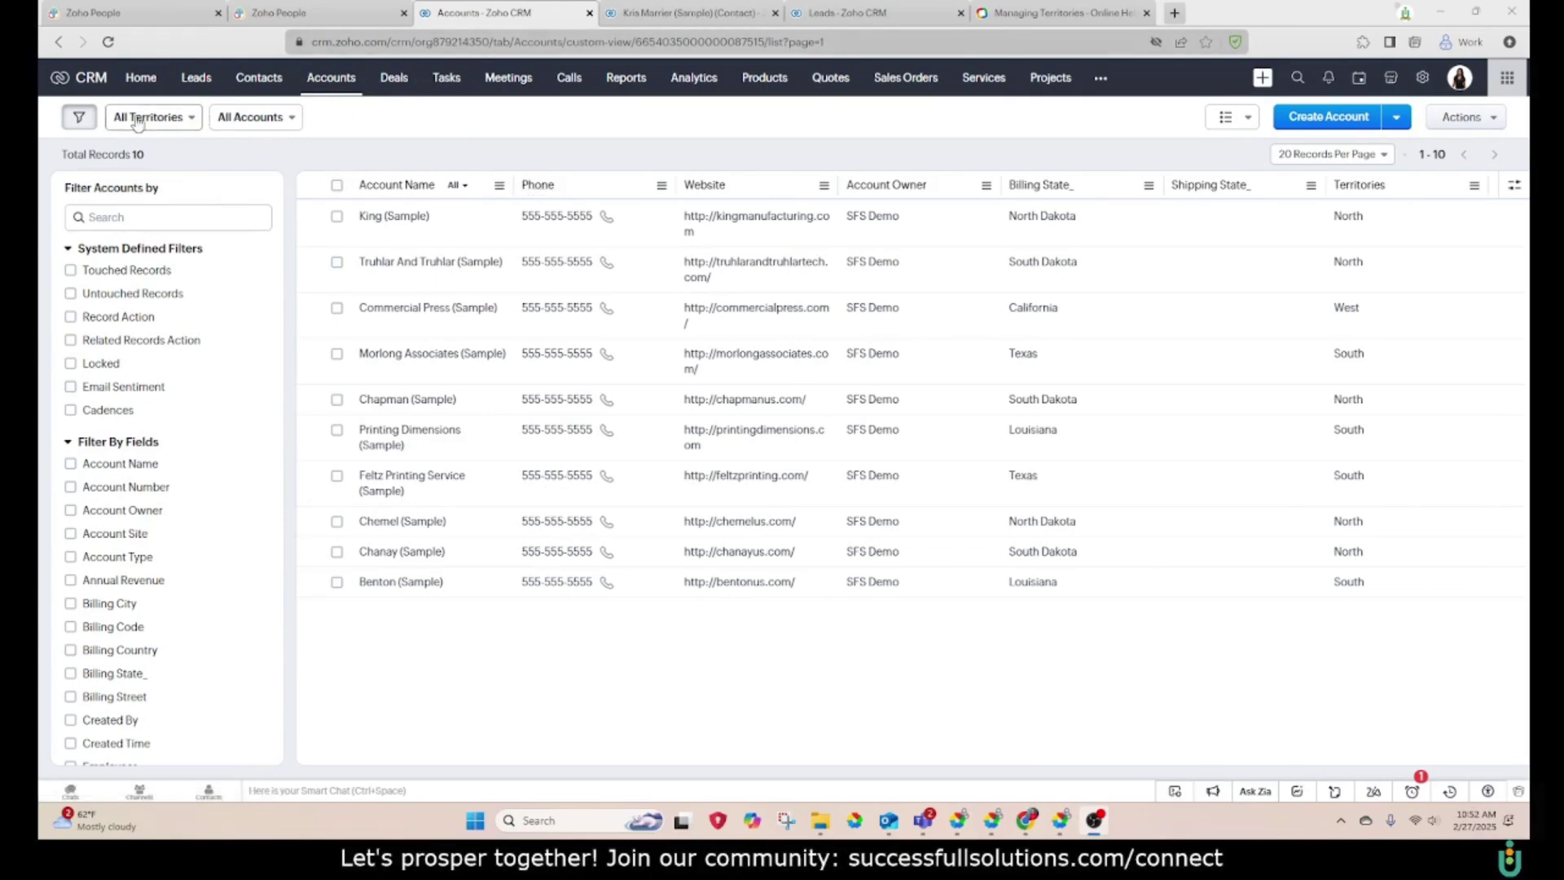
# - Filter the accounts list to North, then South, then back to all territories
pyautogui.click(186, 119)
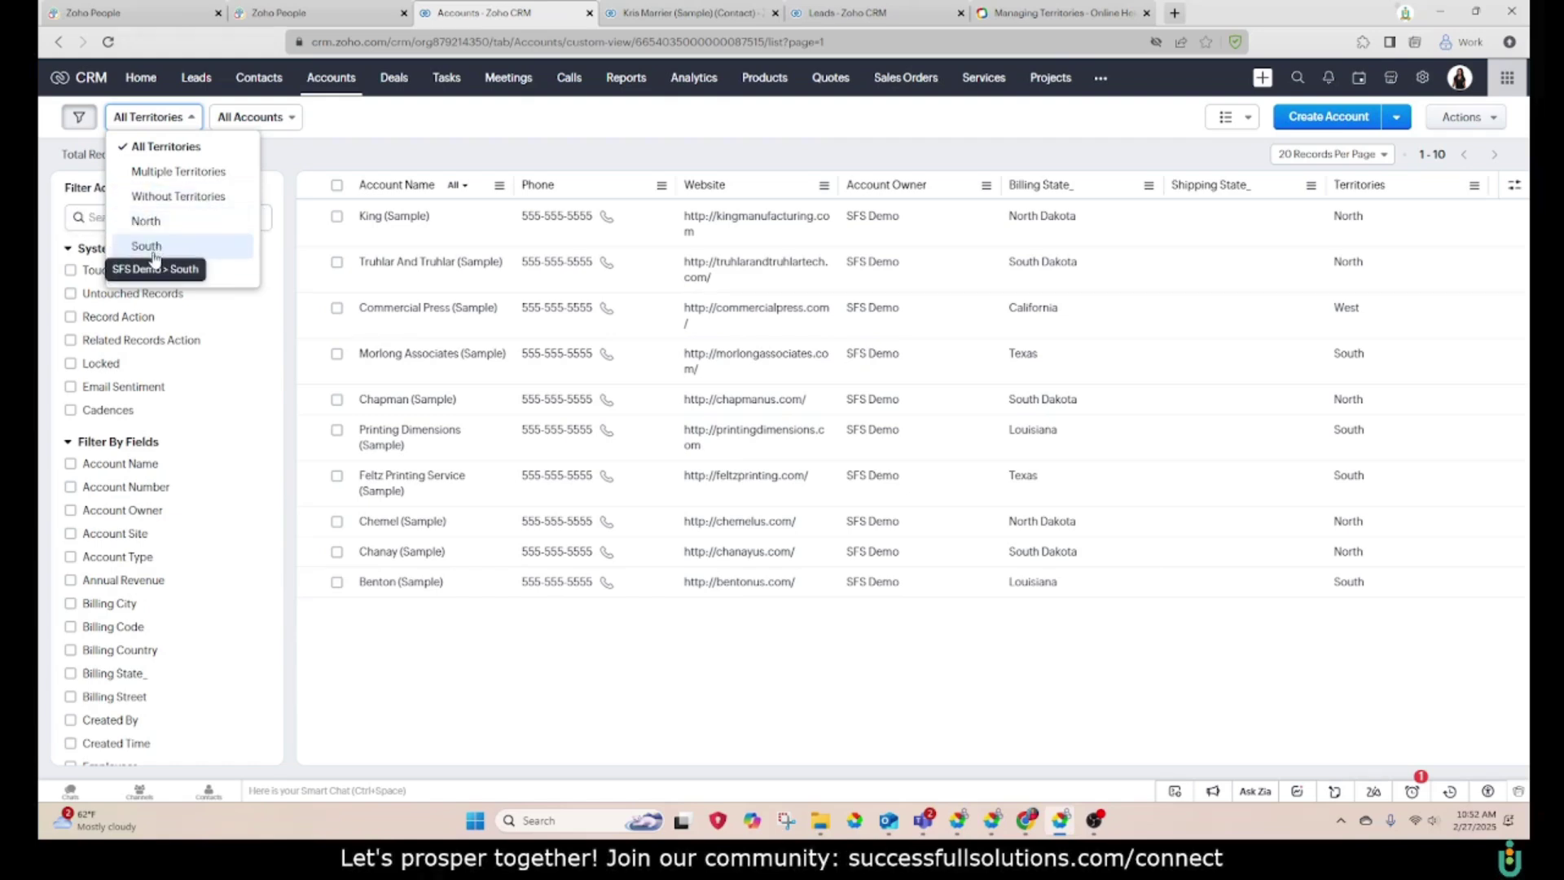
pyautogui.click(147, 221)
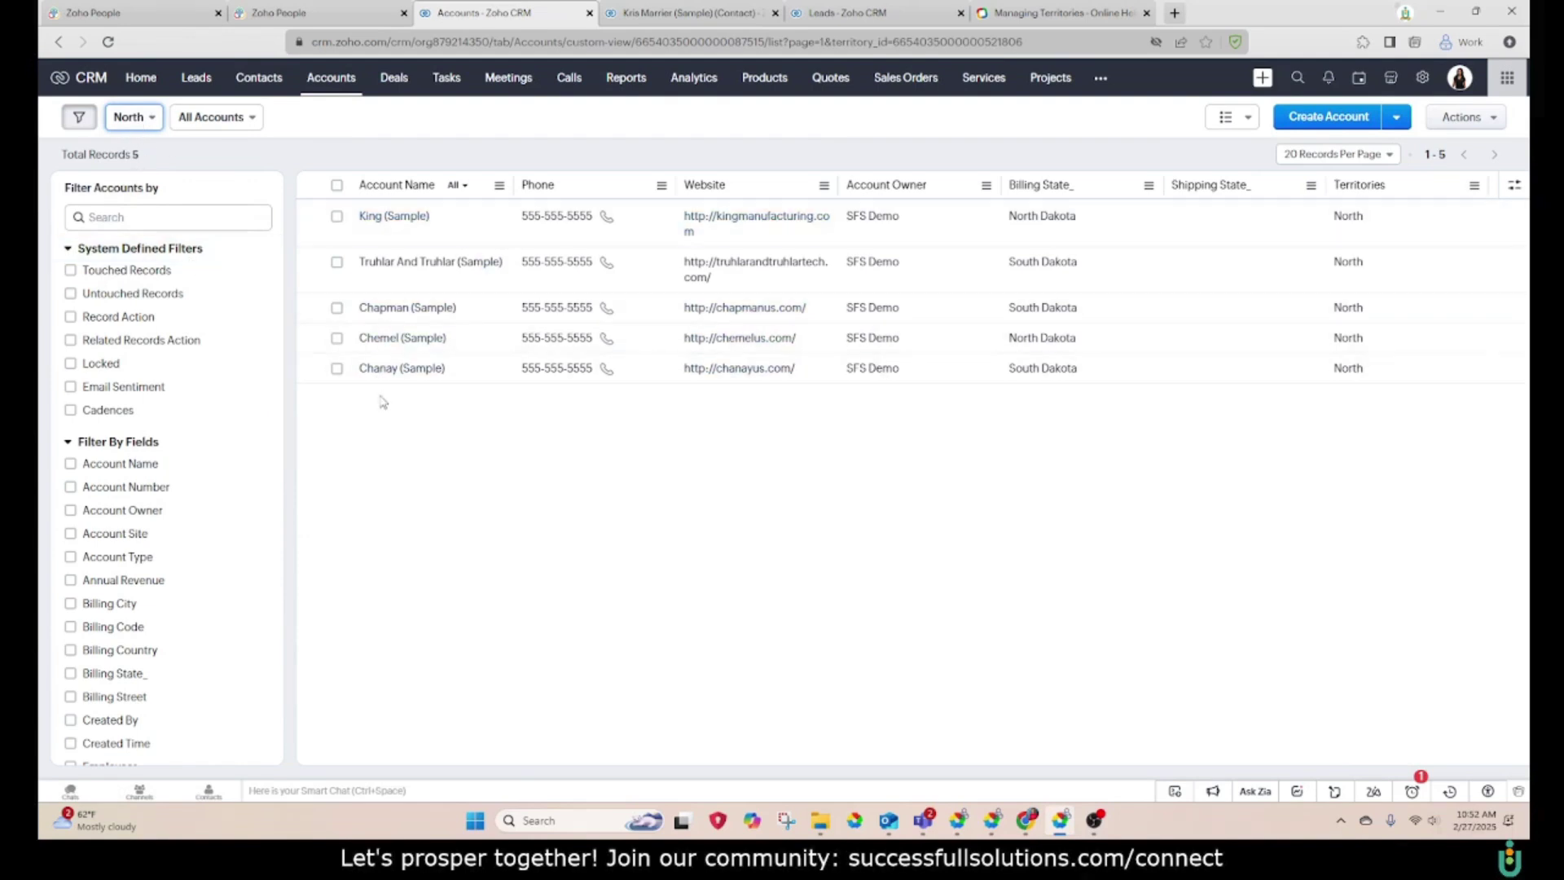
pyautogui.click(134, 117)
pyautogui.click(190, 253)
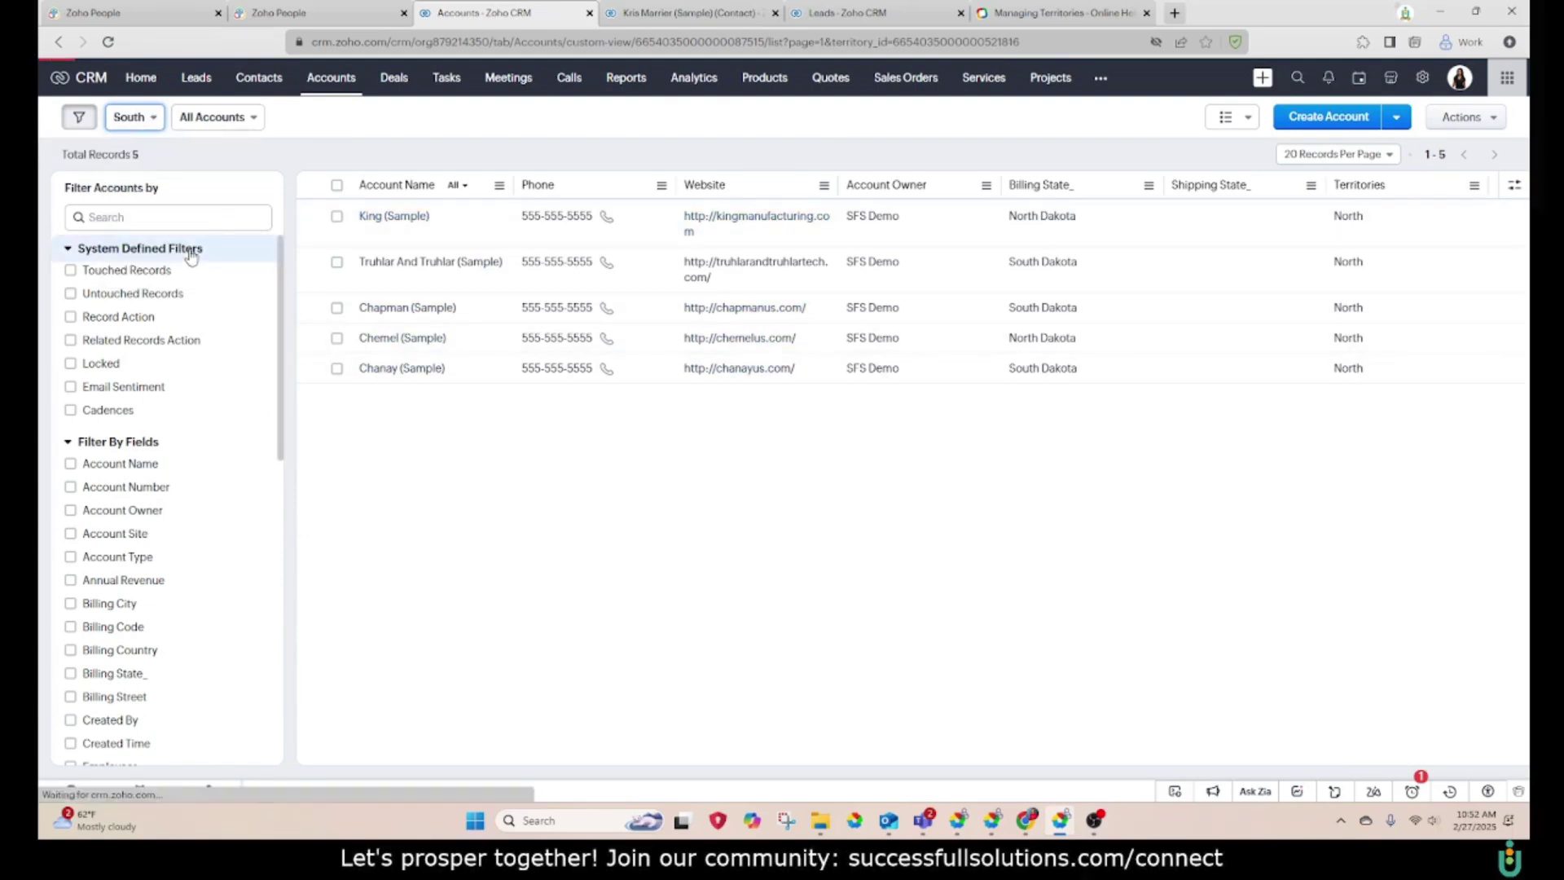
pyautogui.click(128, 118)
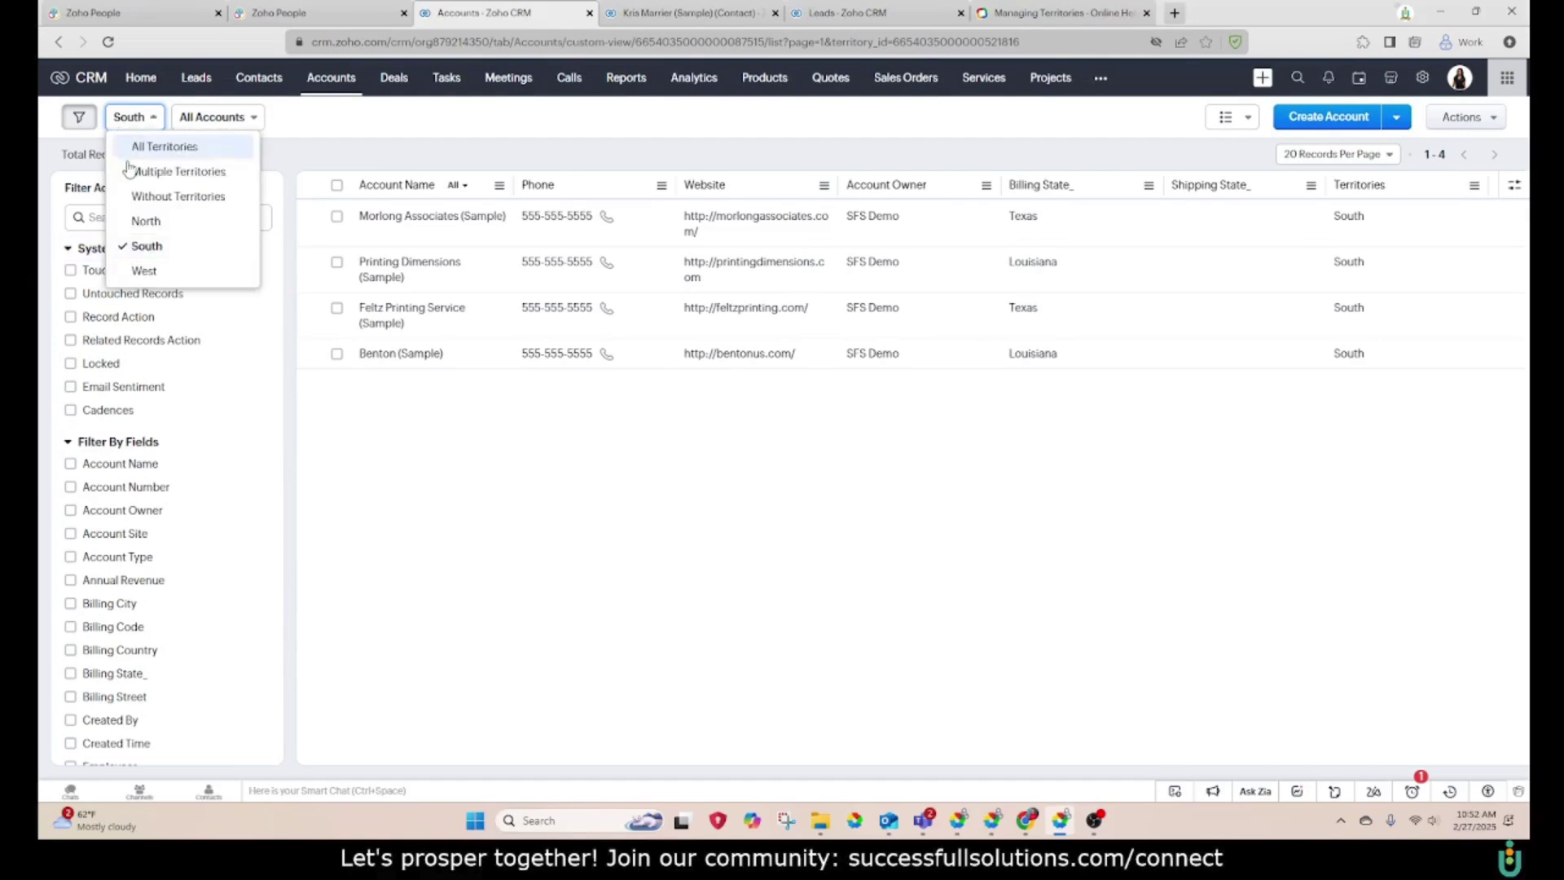
pyautogui.click(159, 147)
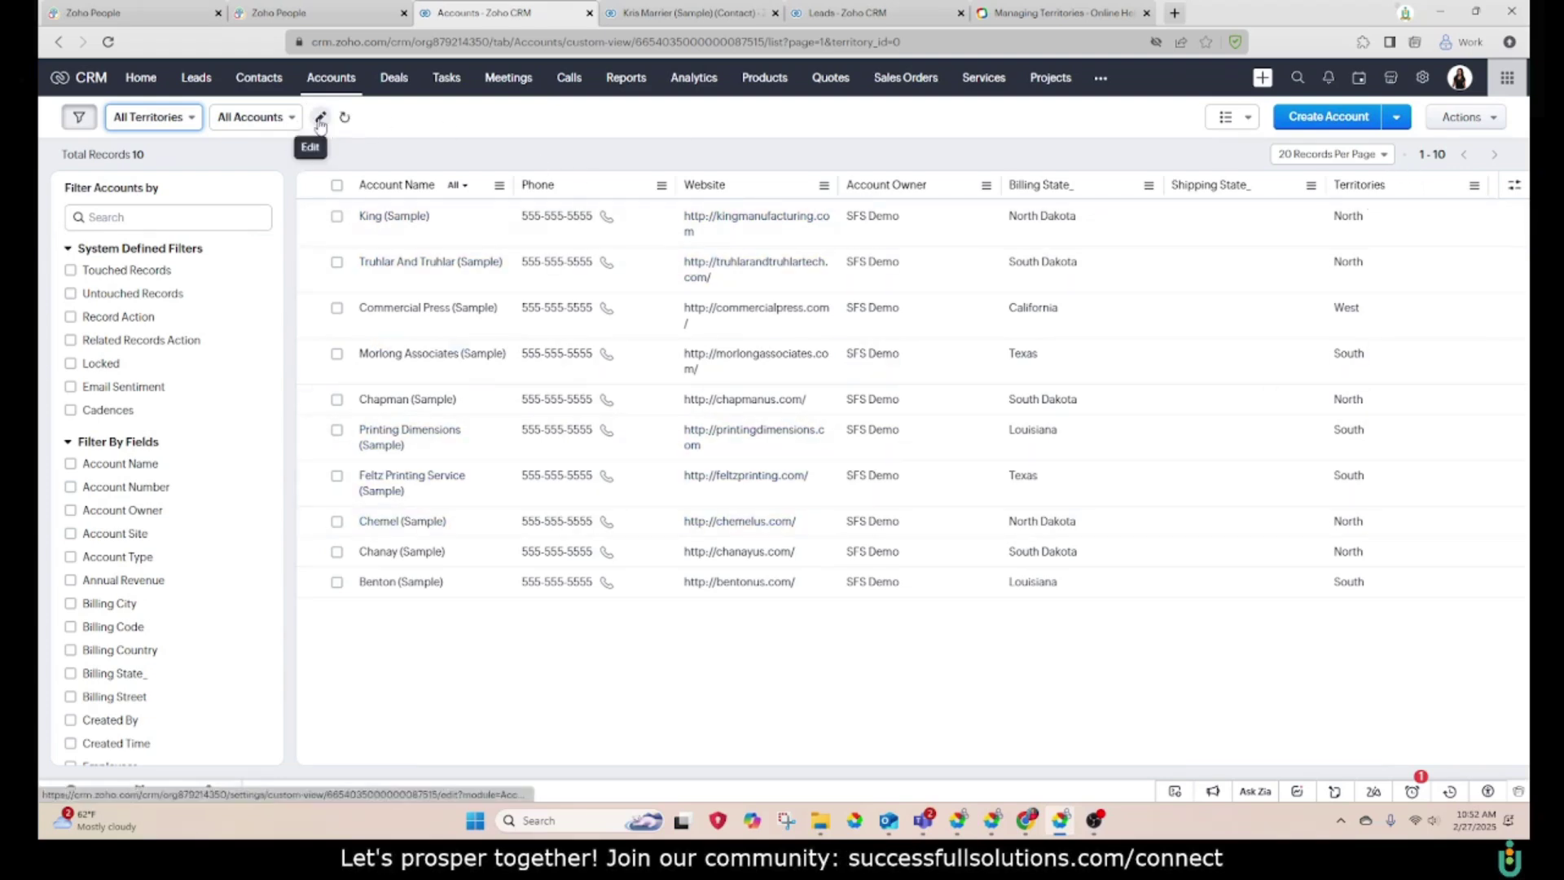
# - Review and save the accounts list column settings
pyautogui.click(320, 119)
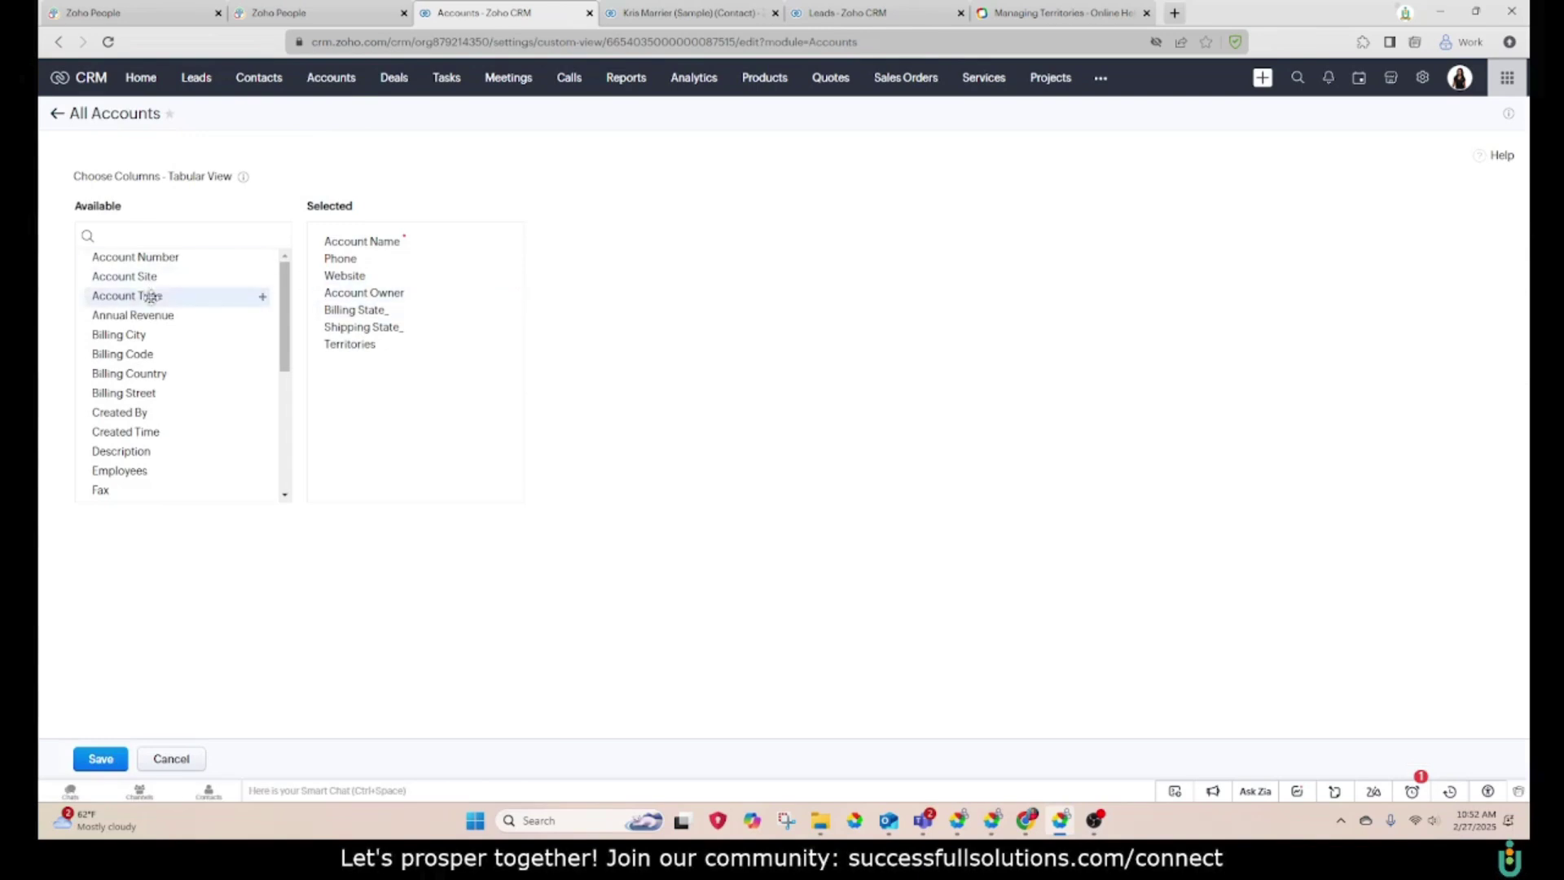
pyautogui.scroll(-4, 150, 296)
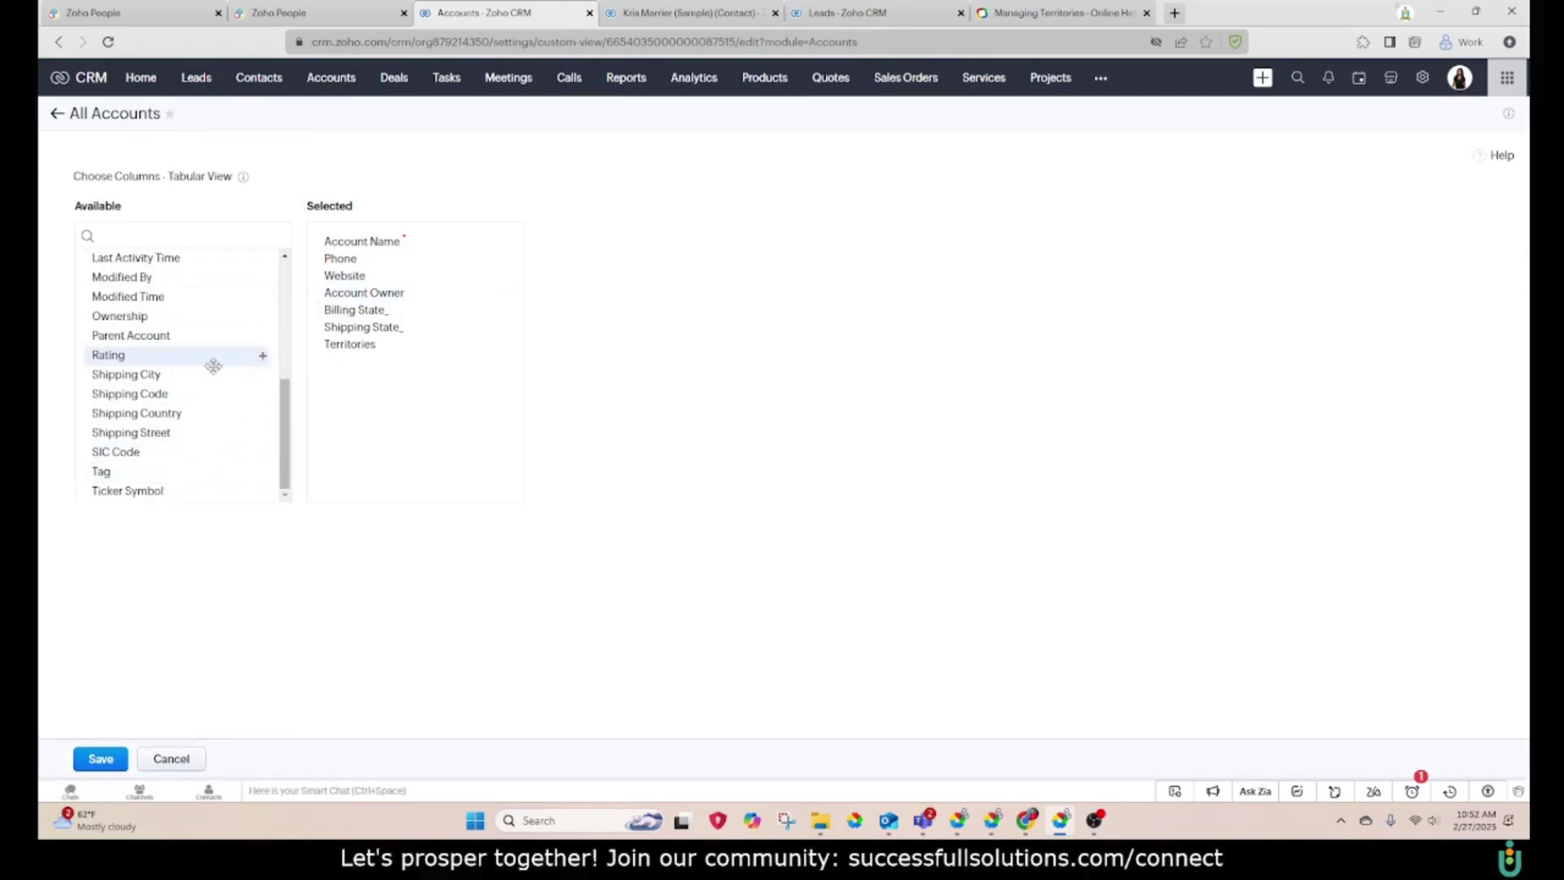
pyautogui.click(101, 758)
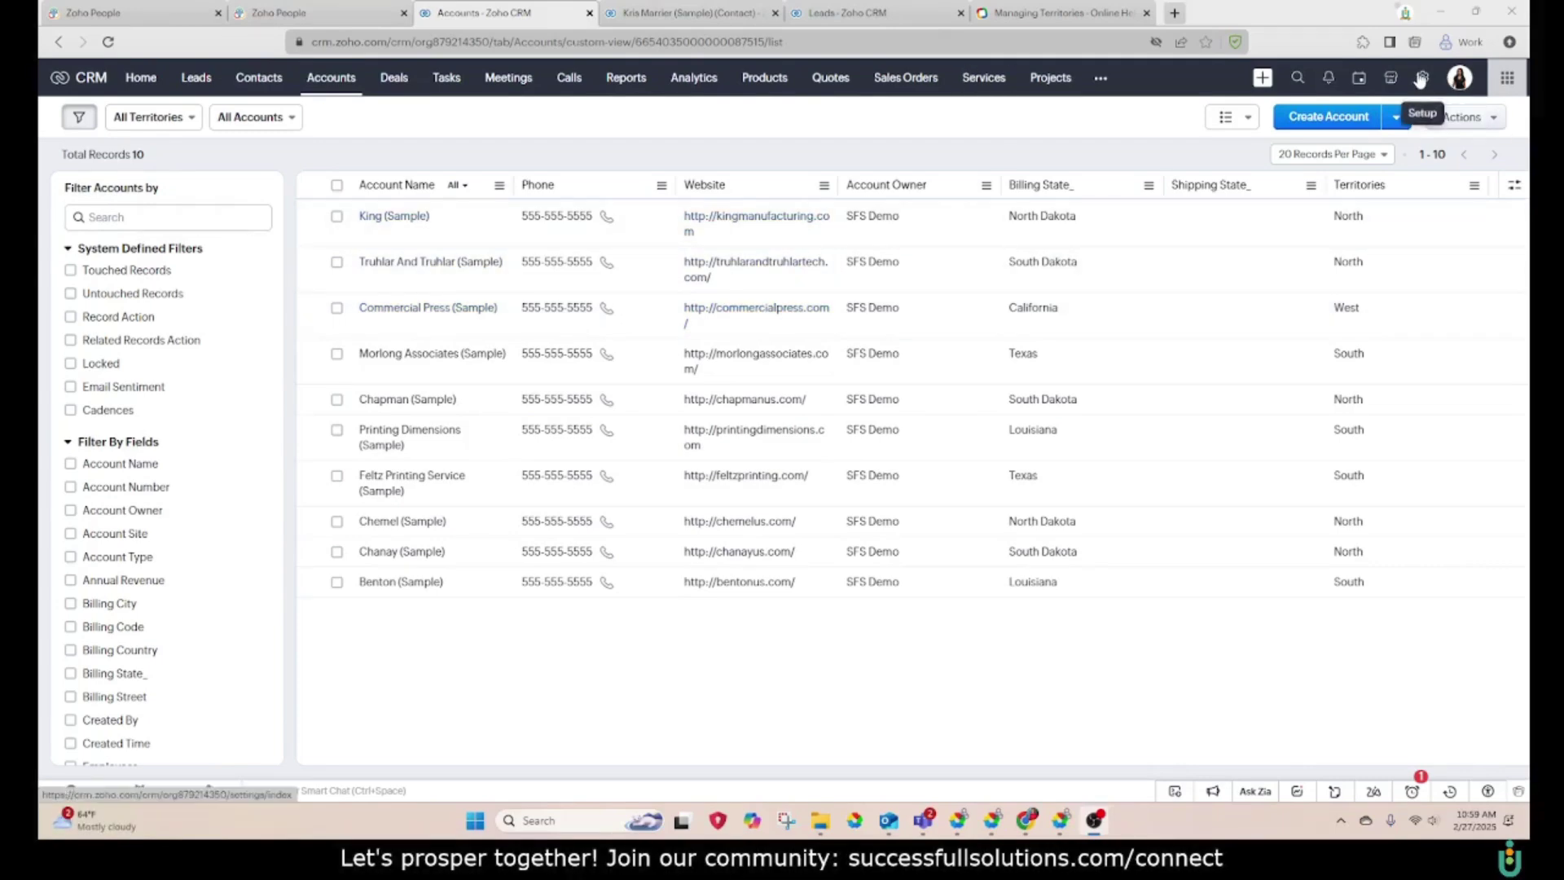
# - In Territory Management, create territory 'East' with SFS Demo as manager and assigned user
pyautogui.click(1420, 78)
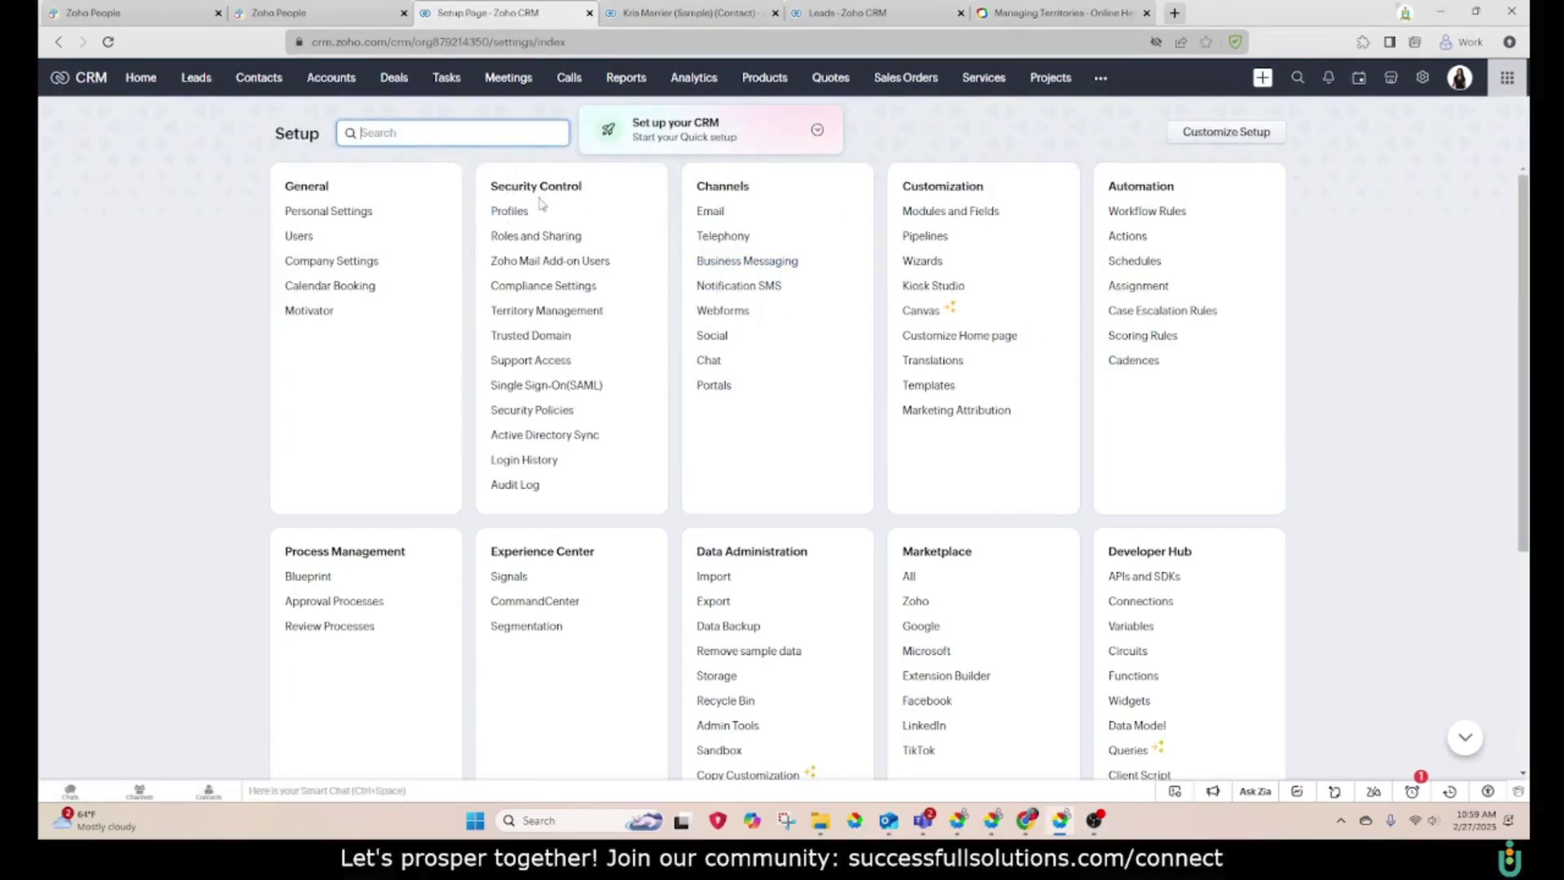
pyautogui.click(524, 313)
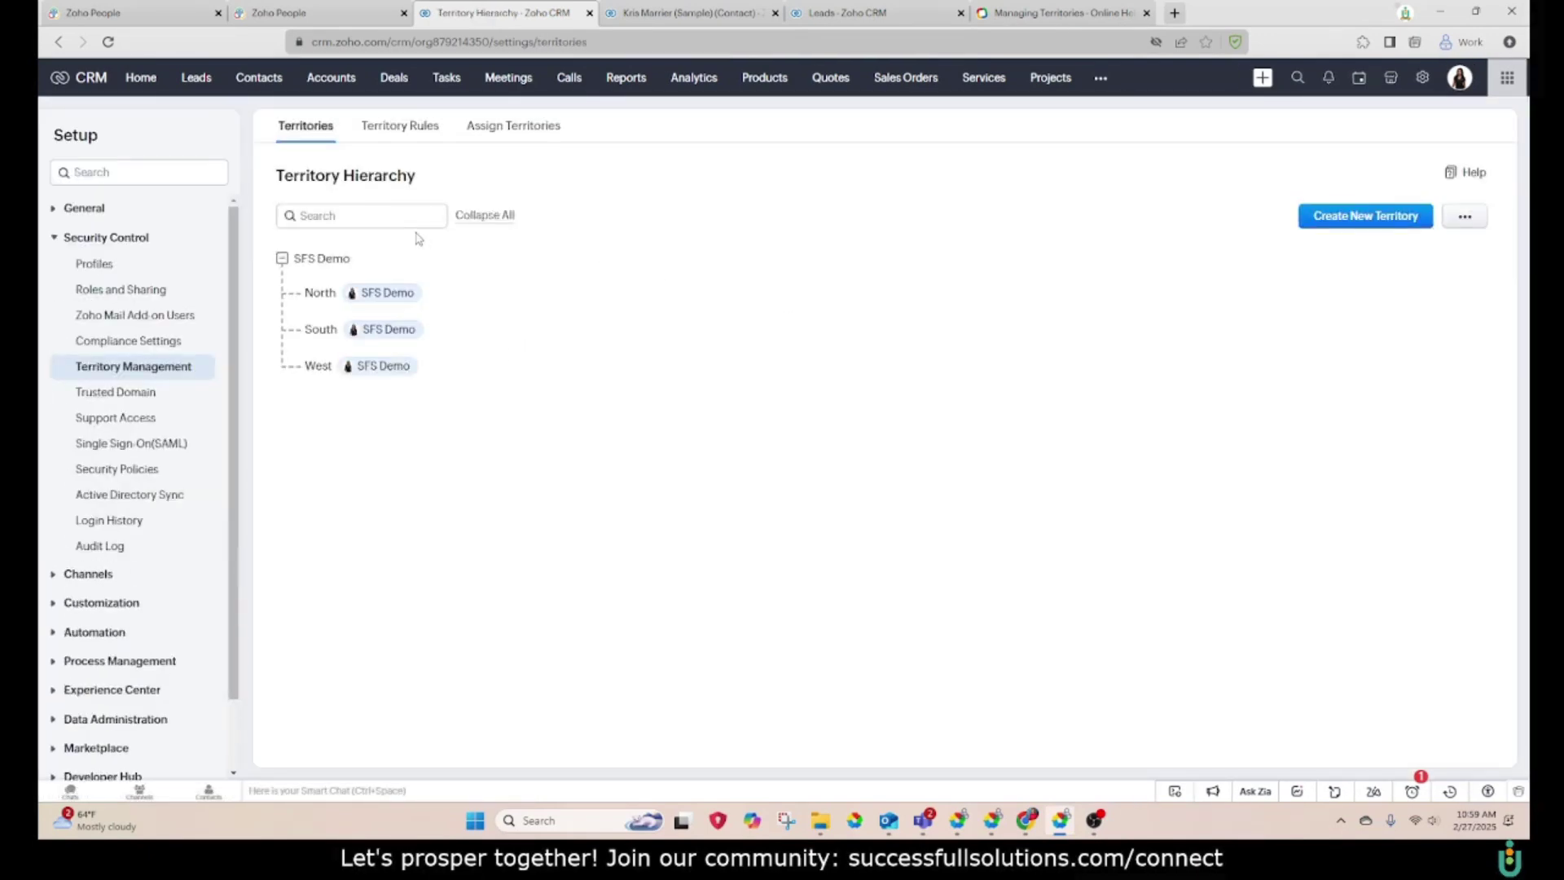
pyautogui.click(1347, 216)
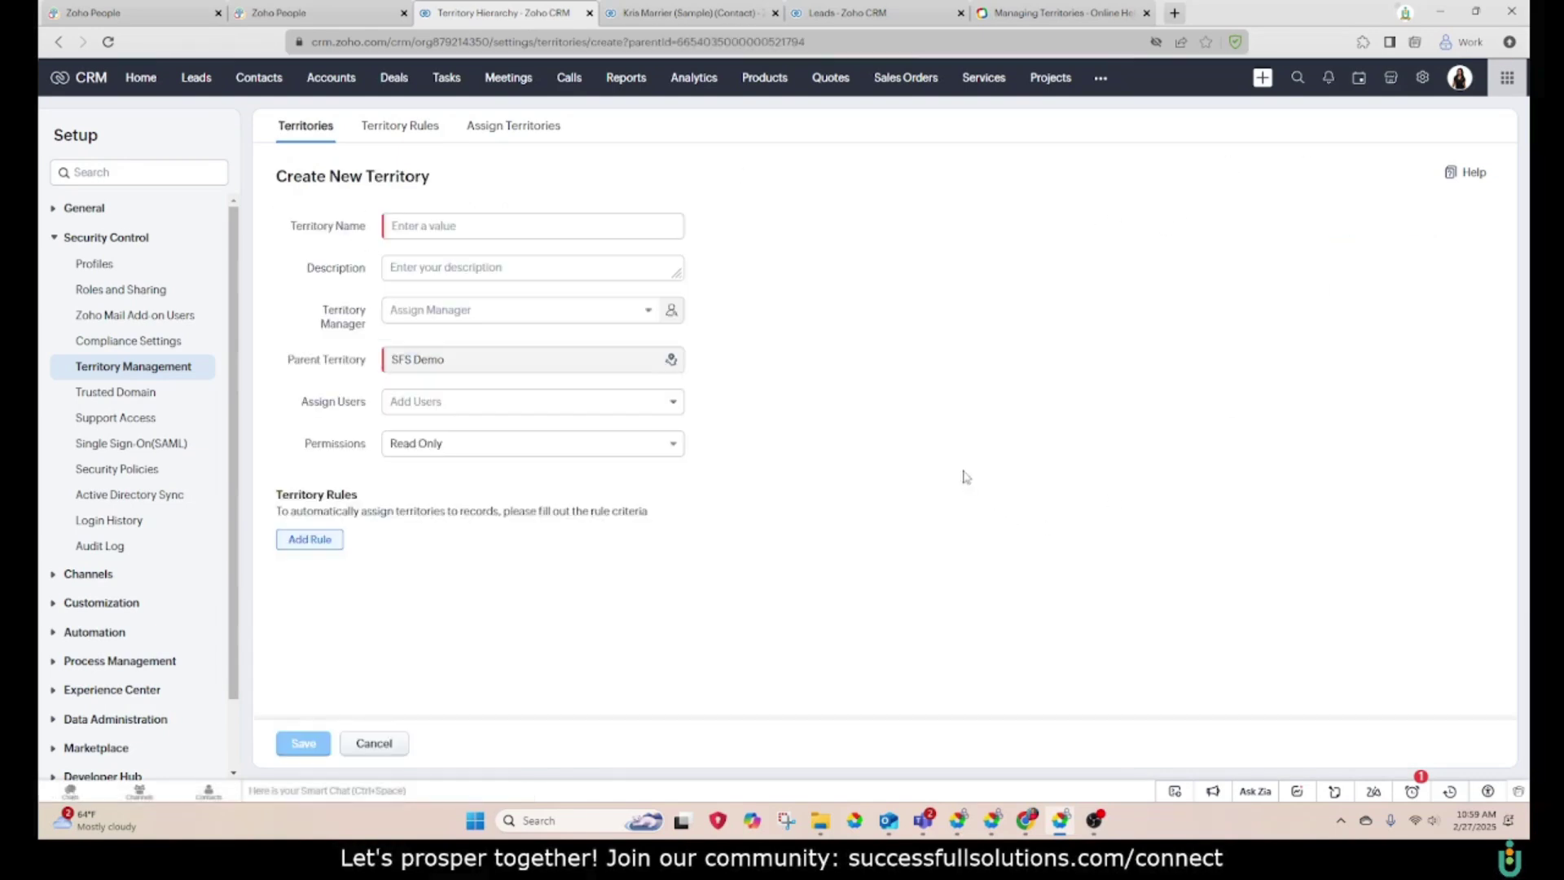
pyautogui.click(422, 224)
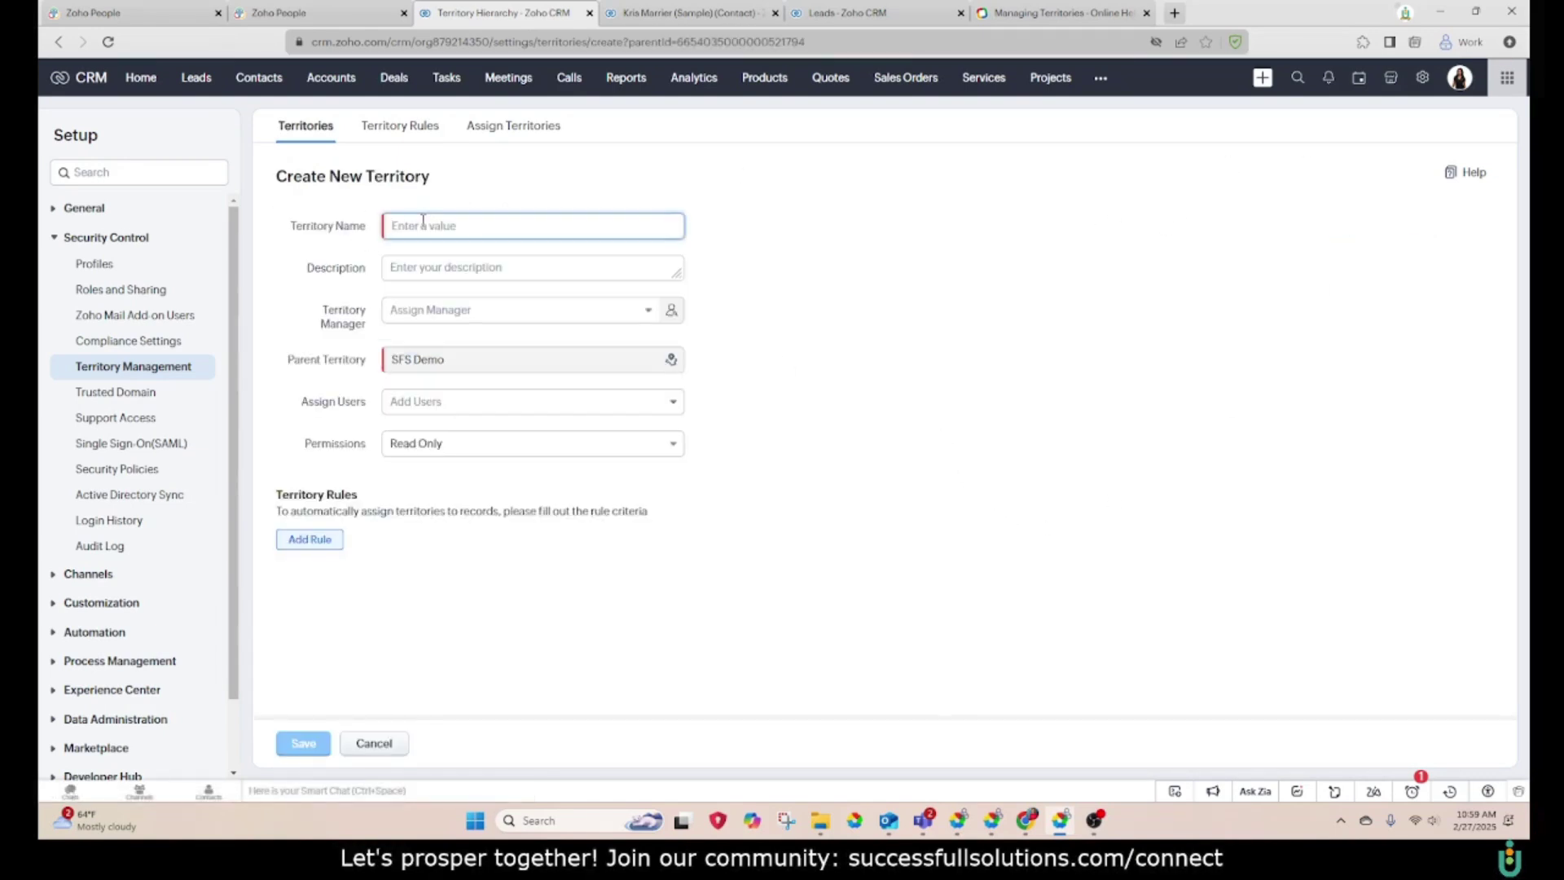
pyautogui.write('East')
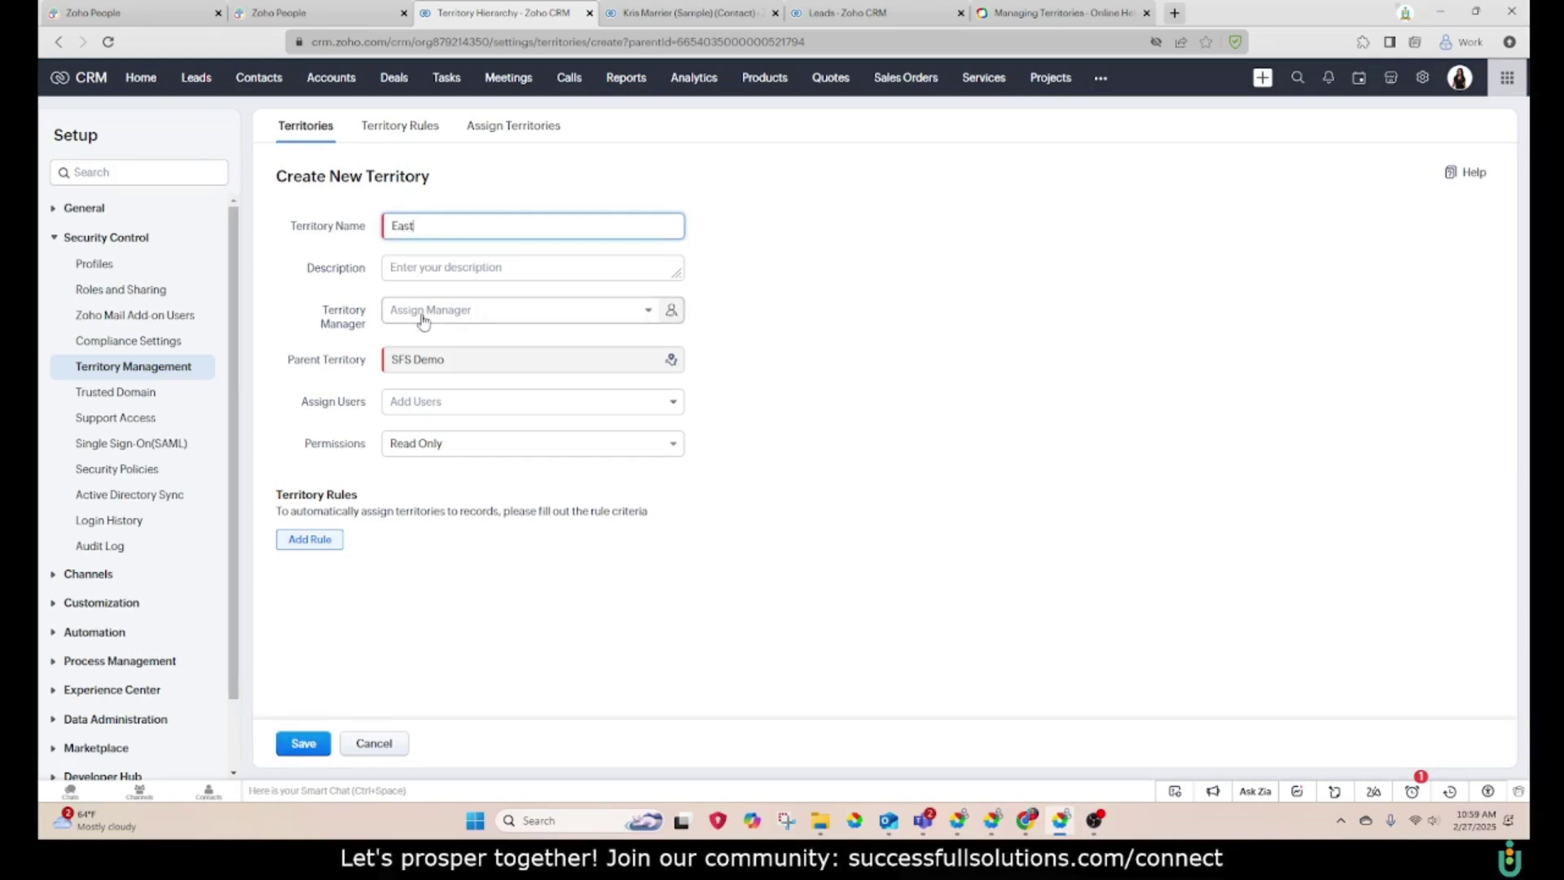
pyautogui.click(423, 320)
pyautogui.click(457, 382)
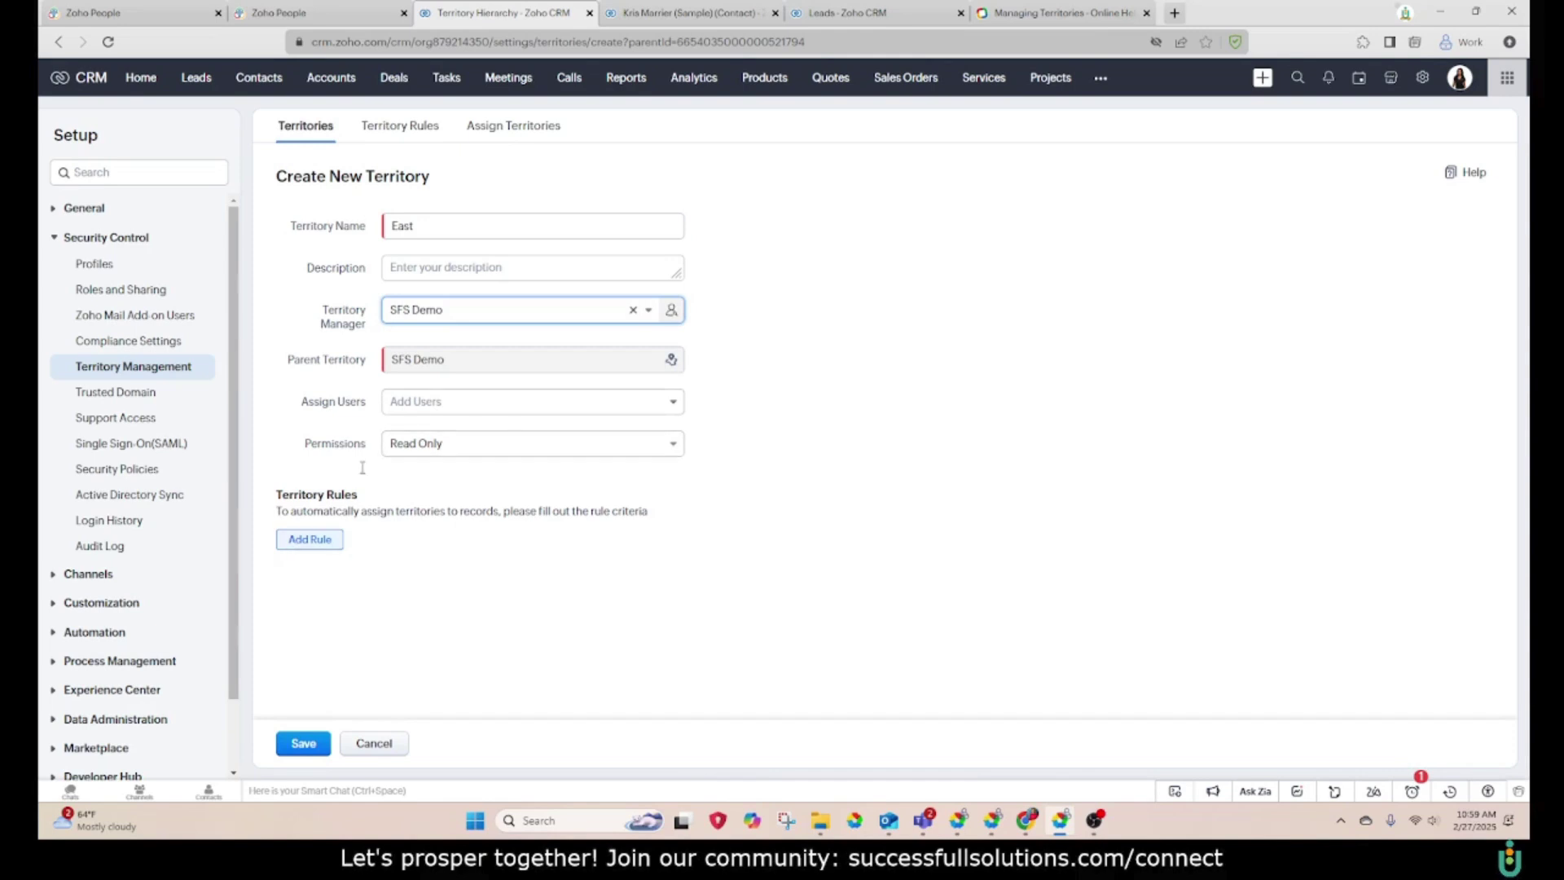
pyautogui.click(418, 405)
pyautogui.click(468, 464)
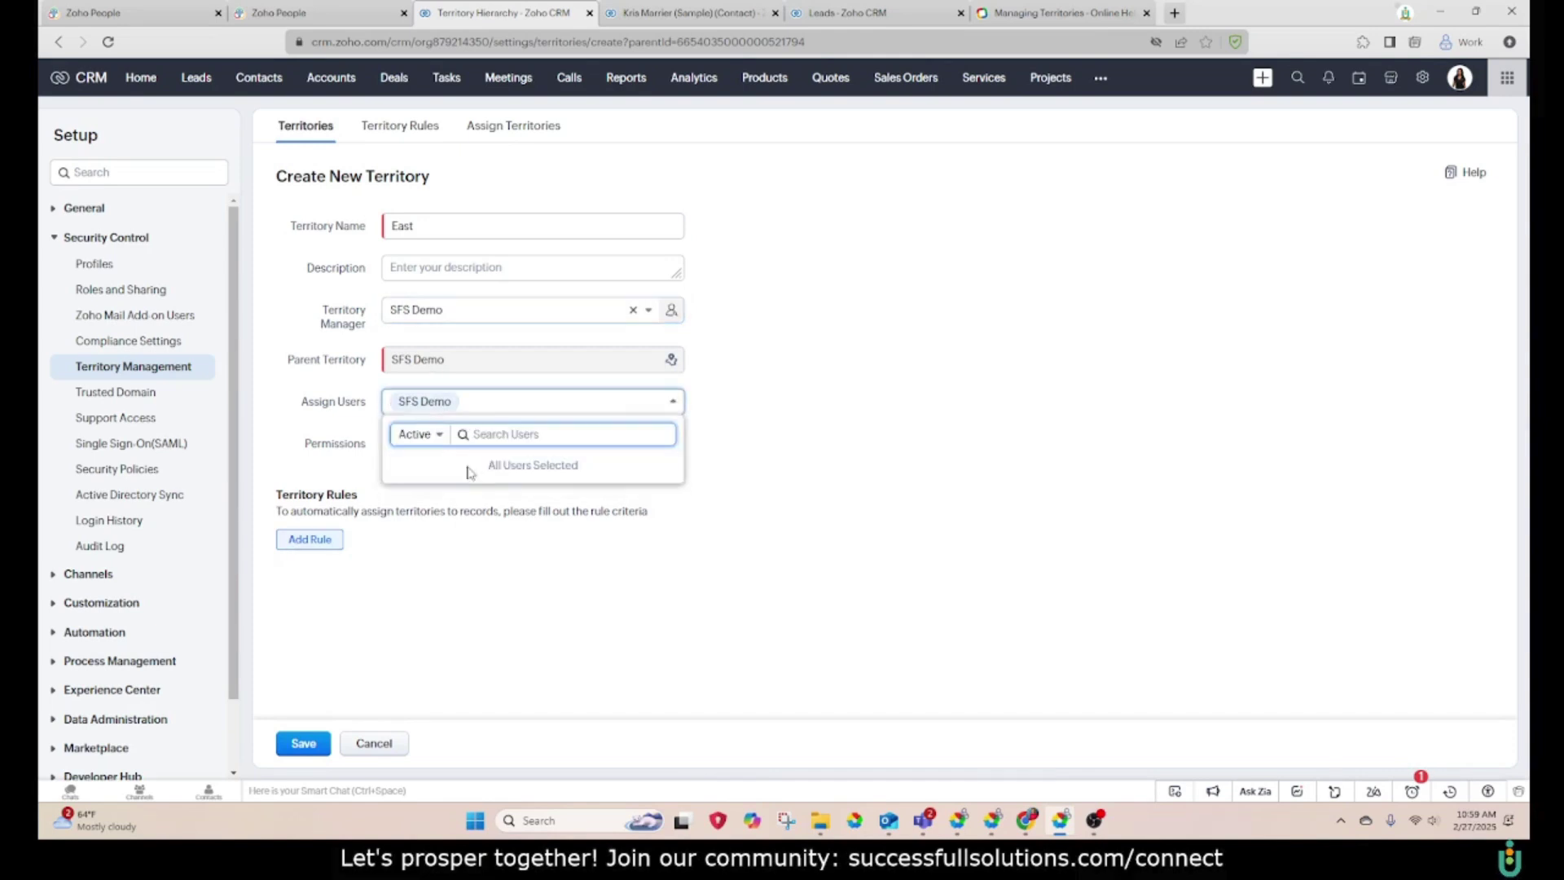
pyautogui.click(492, 616)
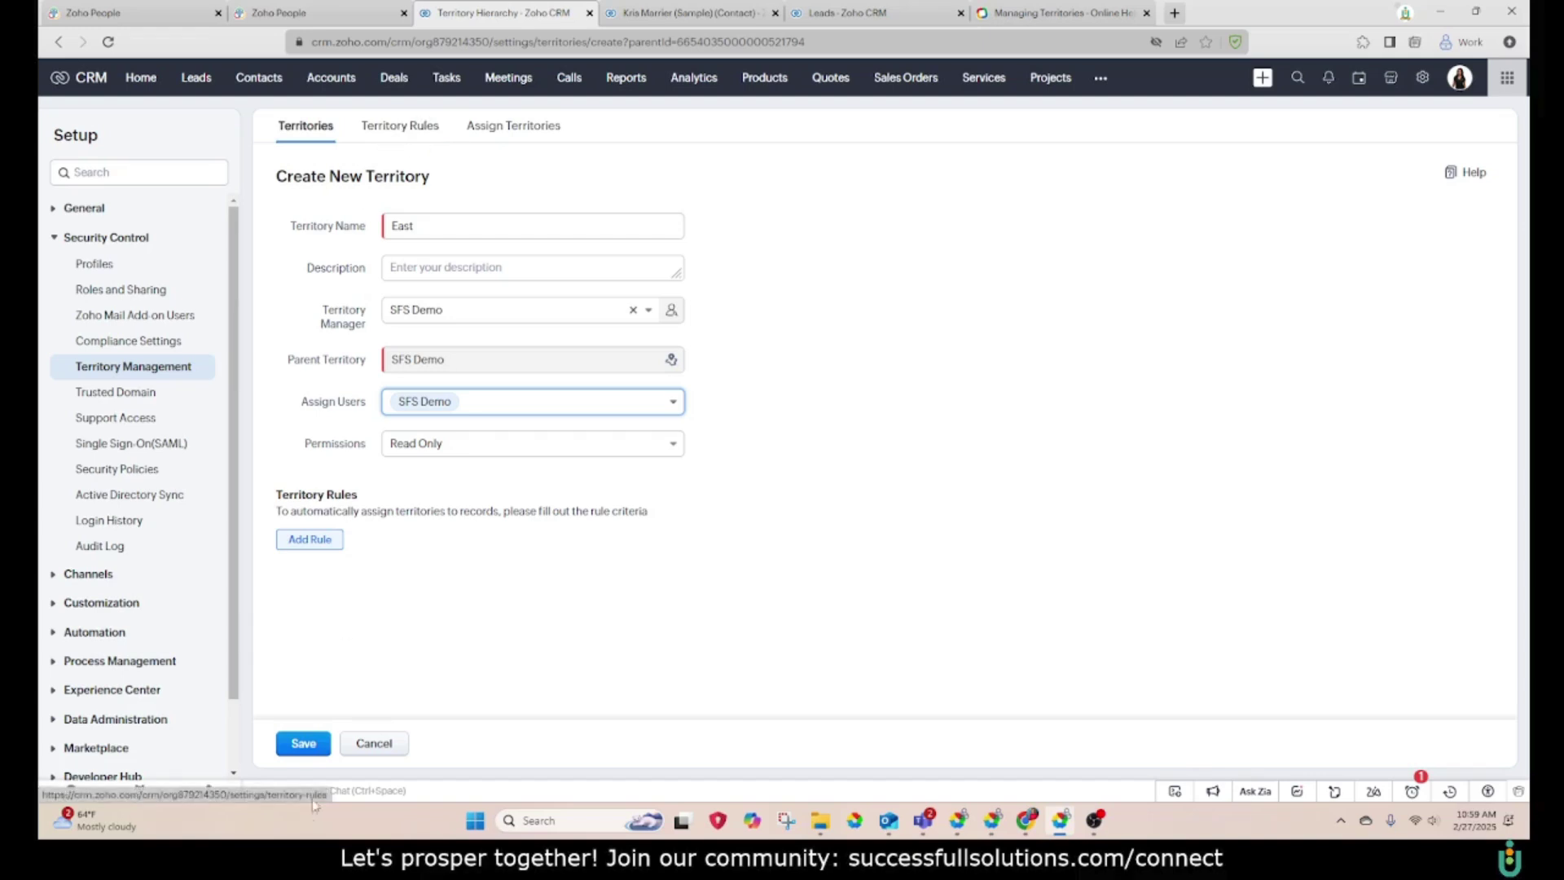
pyautogui.click(295, 743)
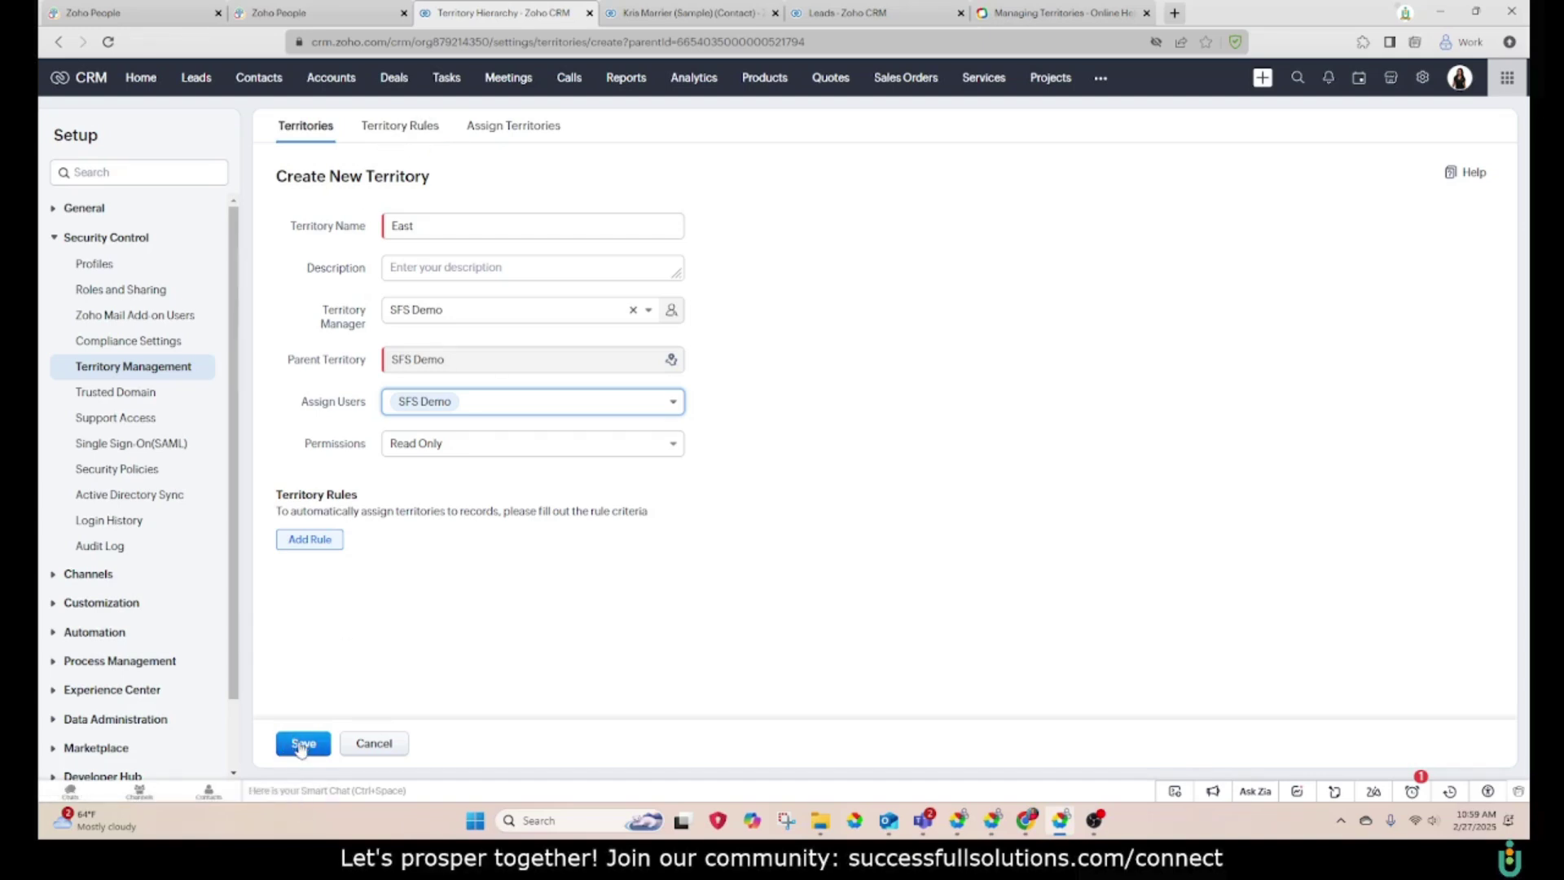
# - Start an account rule for East with the criterion Billing State is
pyautogui.click(404, 130)
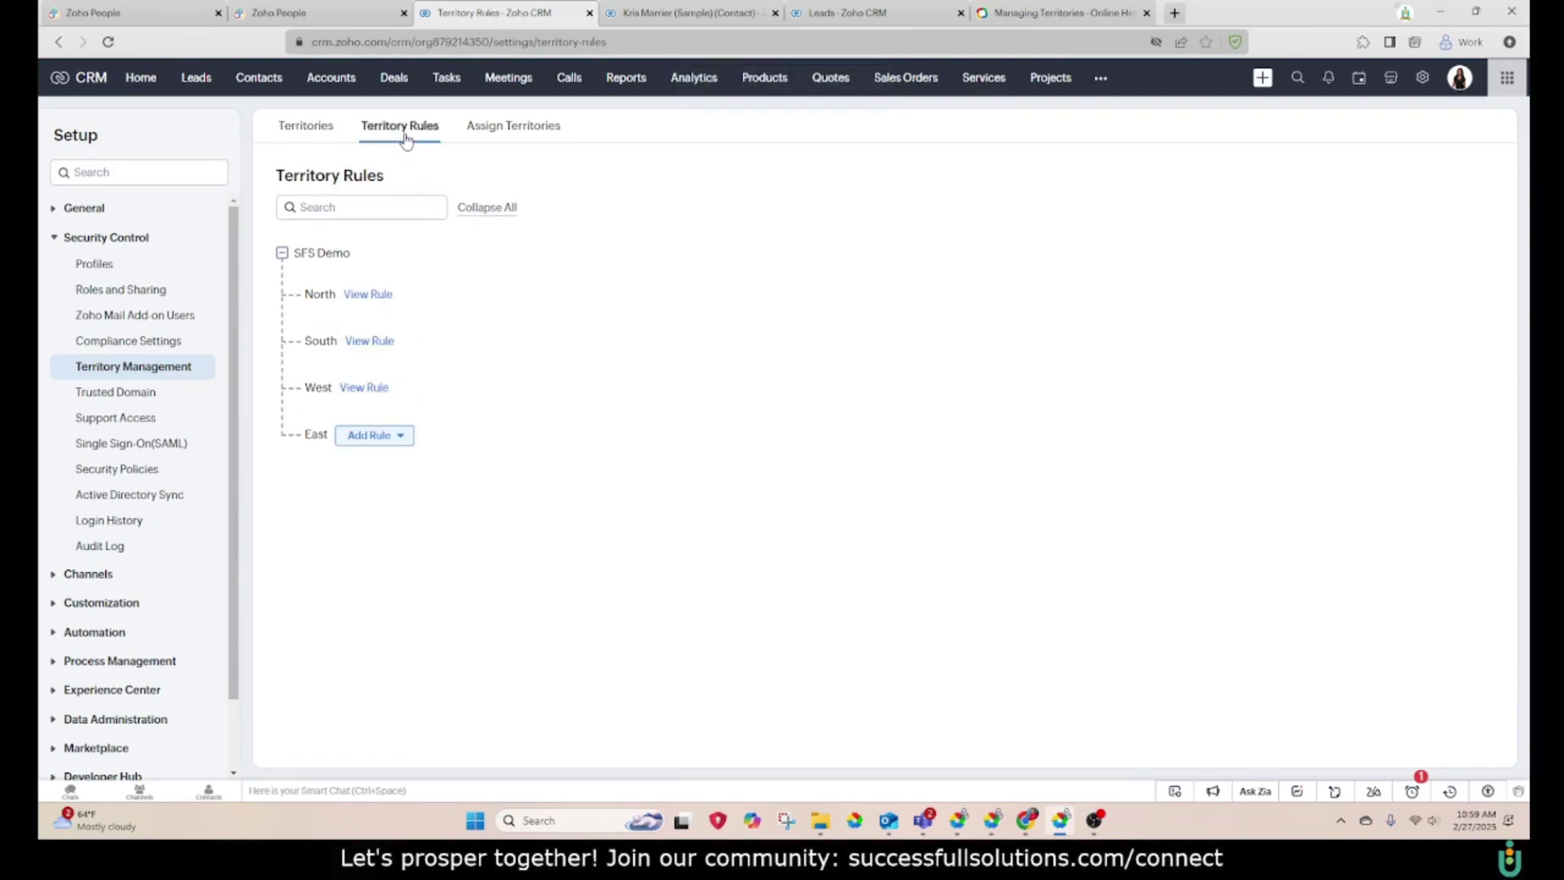
pyautogui.click(379, 442)
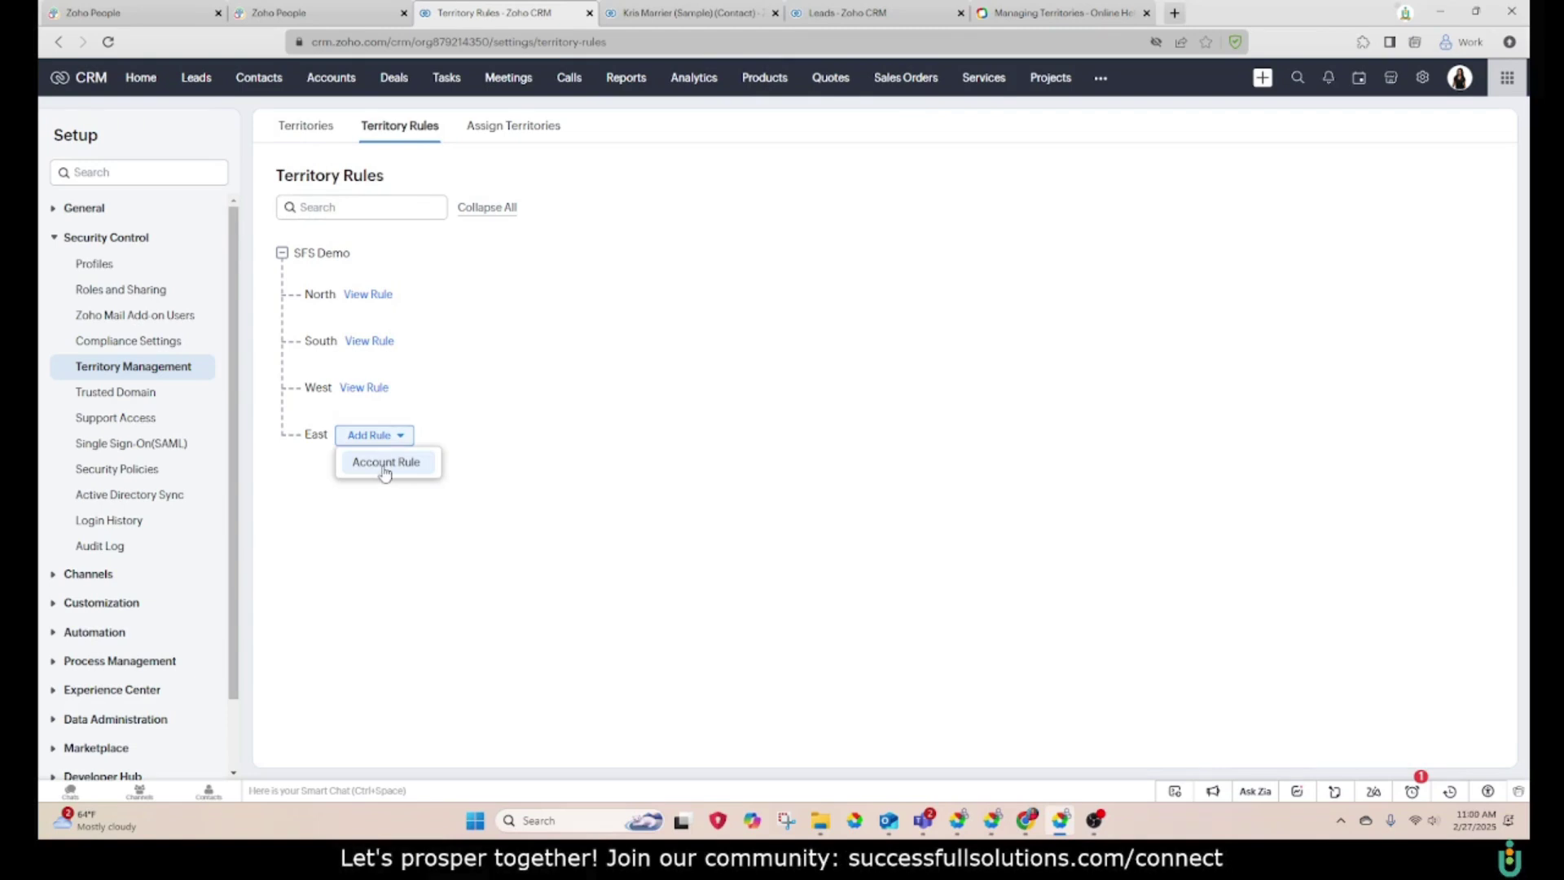
pyautogui.click(385, 470)
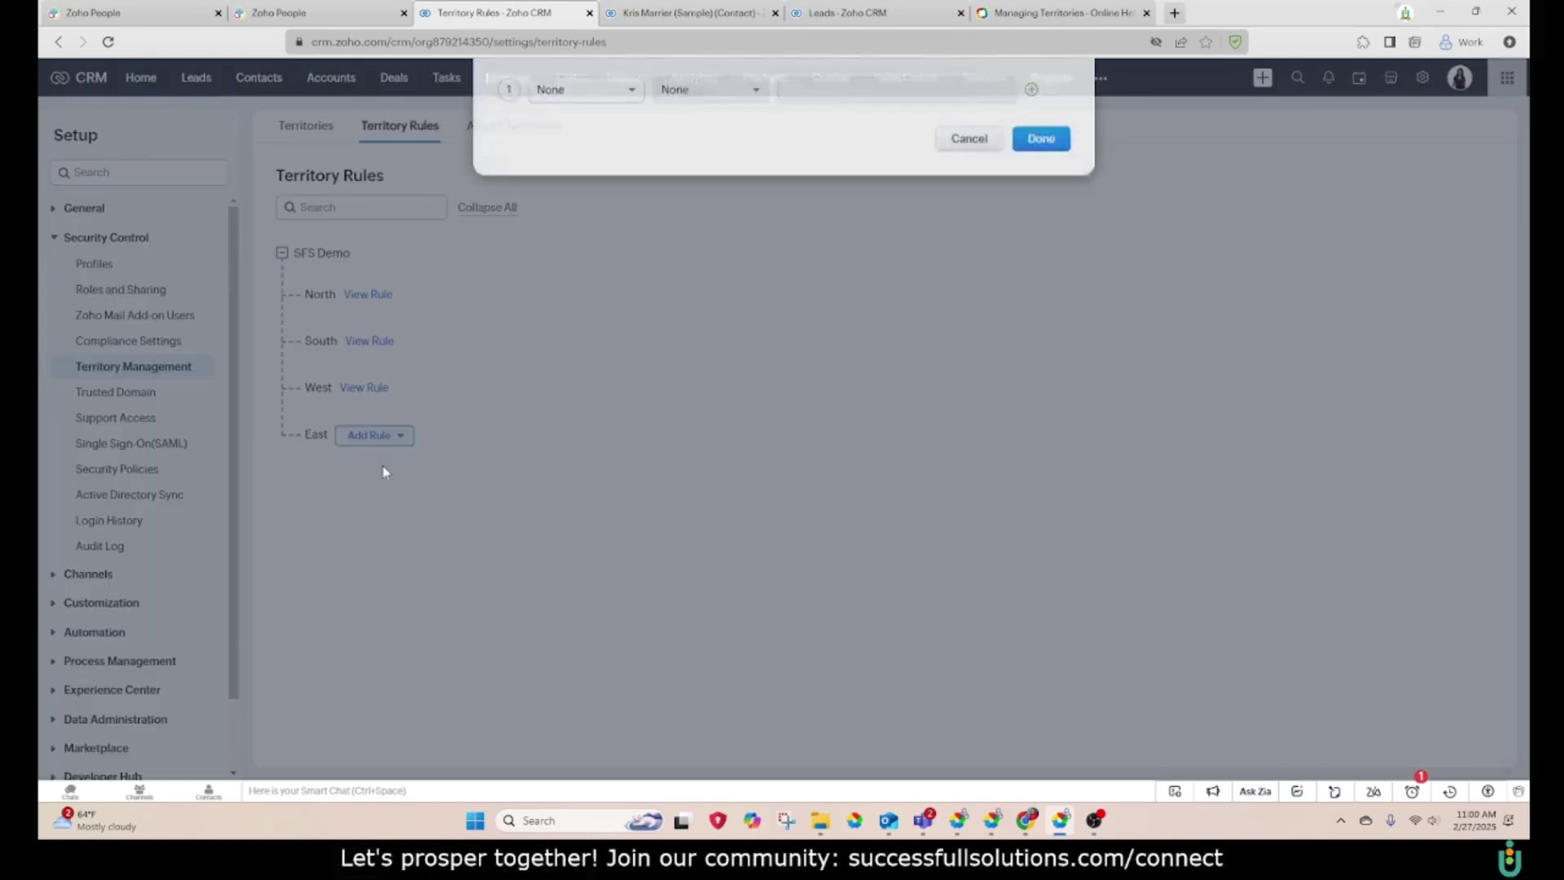
pyautogui.click(583, 163)
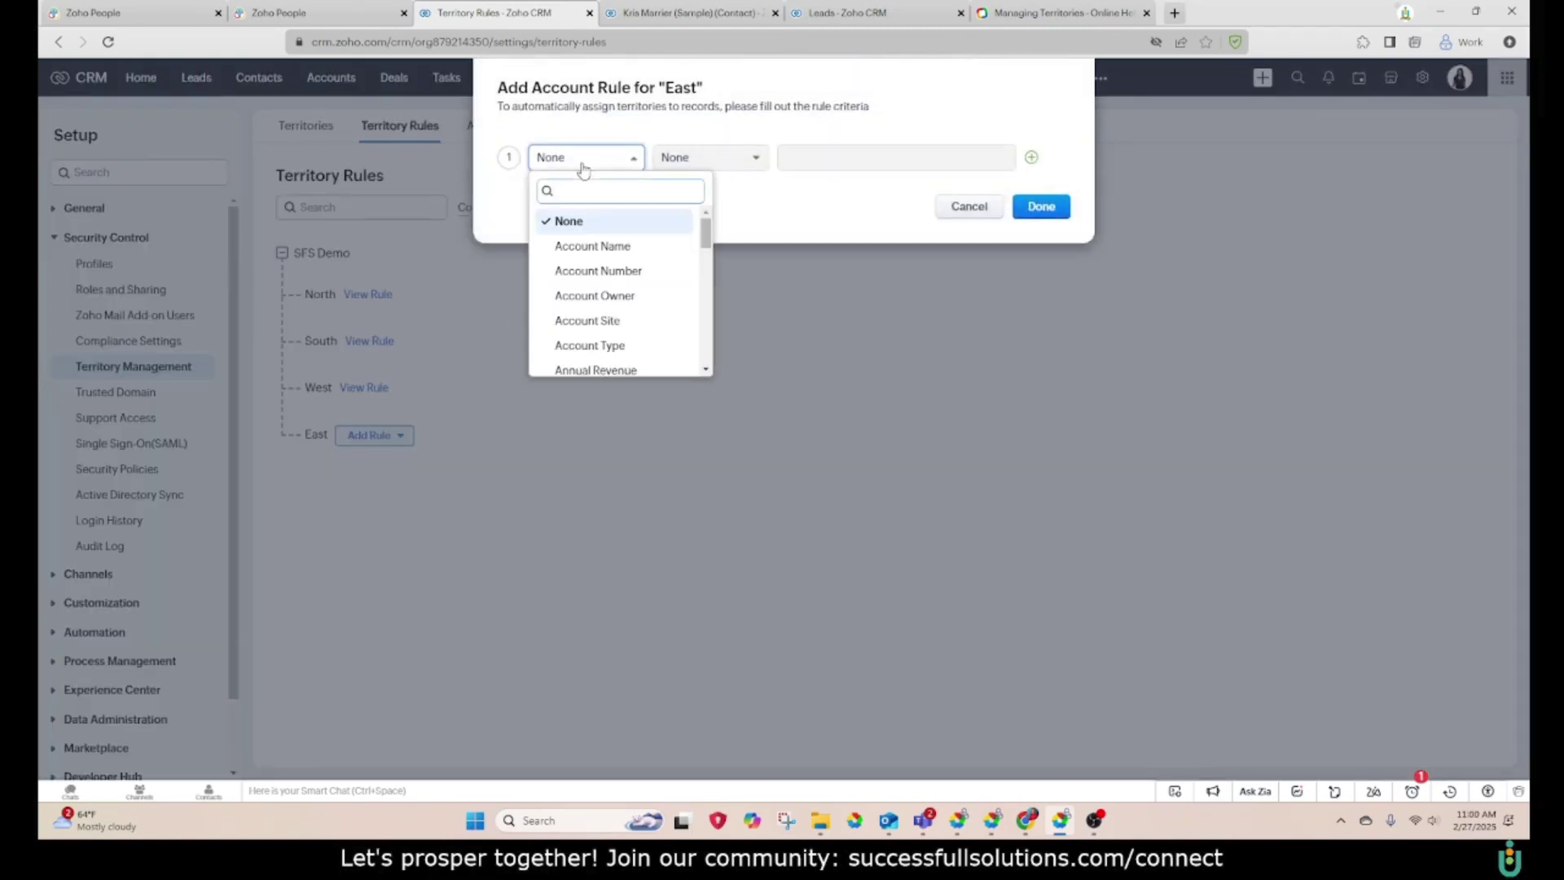
pyautogui.write('sta')
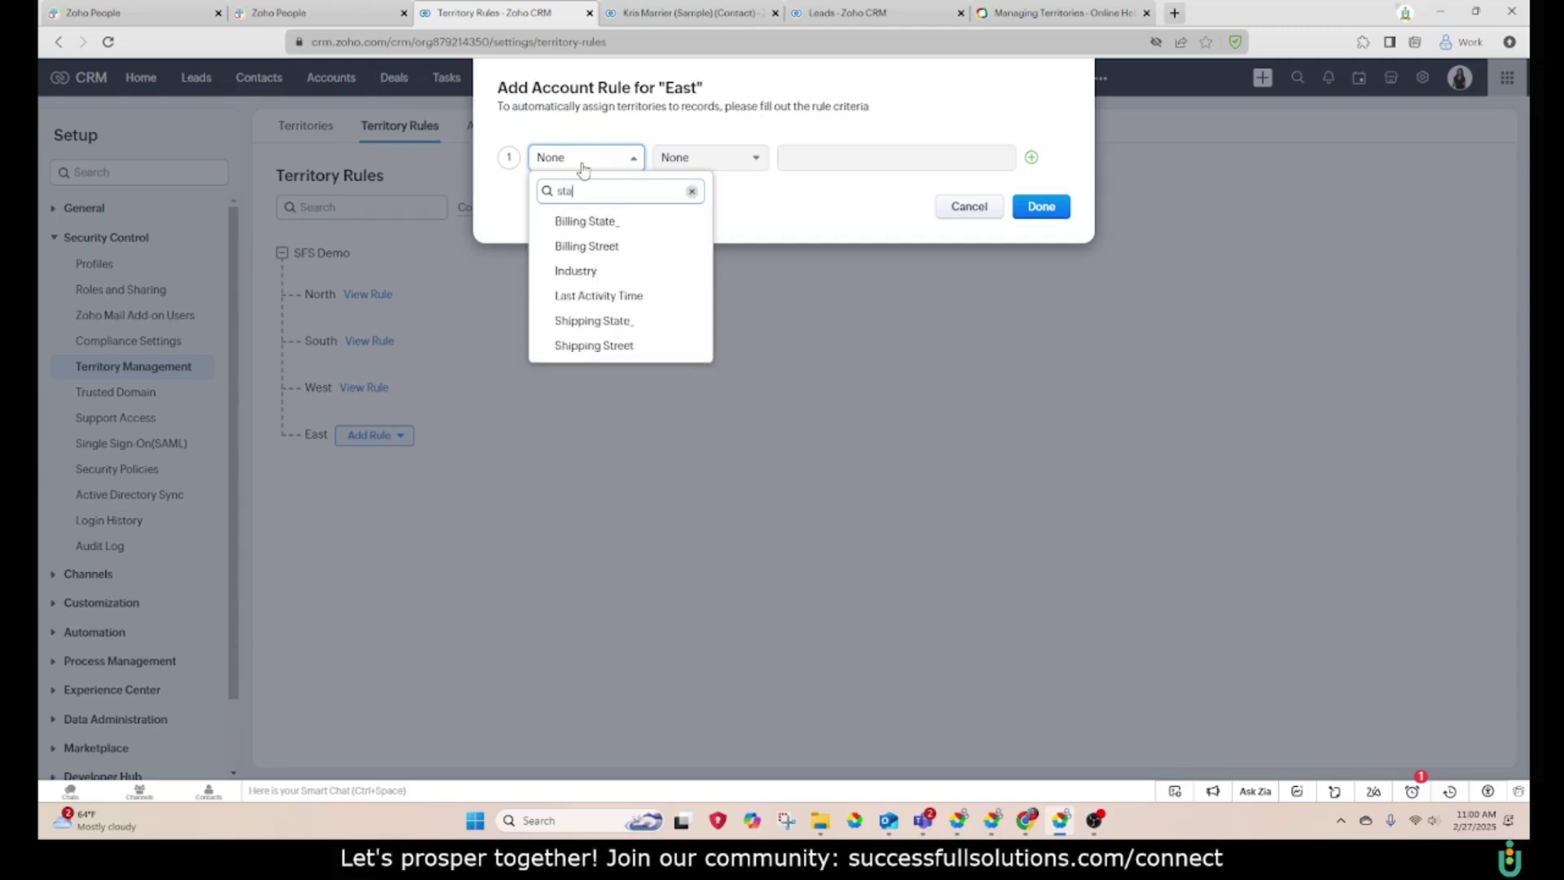
pyautogui.click(594, 222)
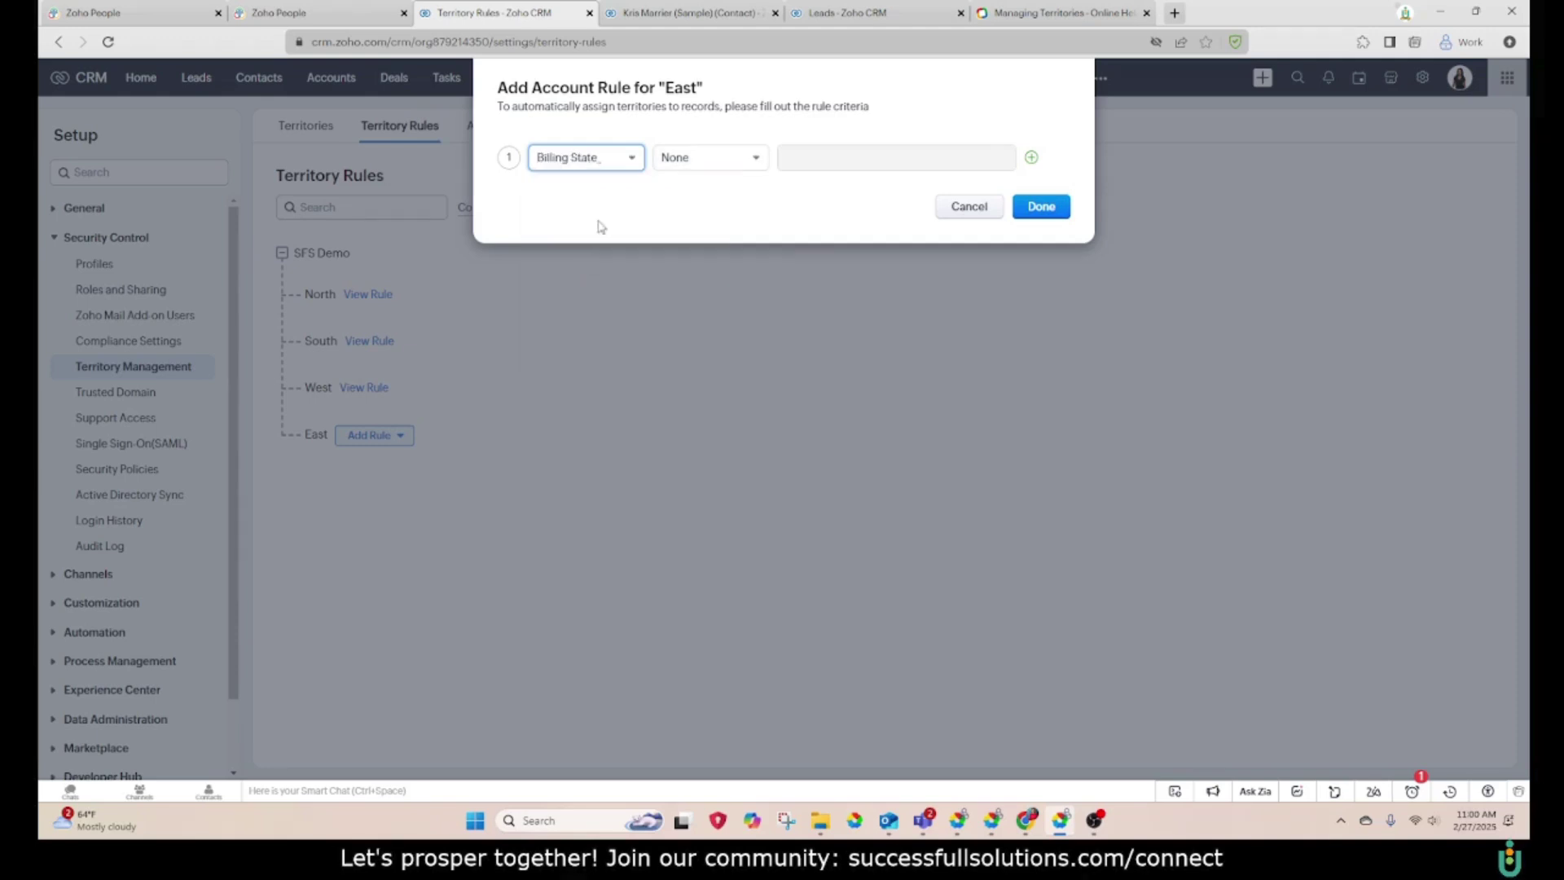
pyautogui.click(716, 166)
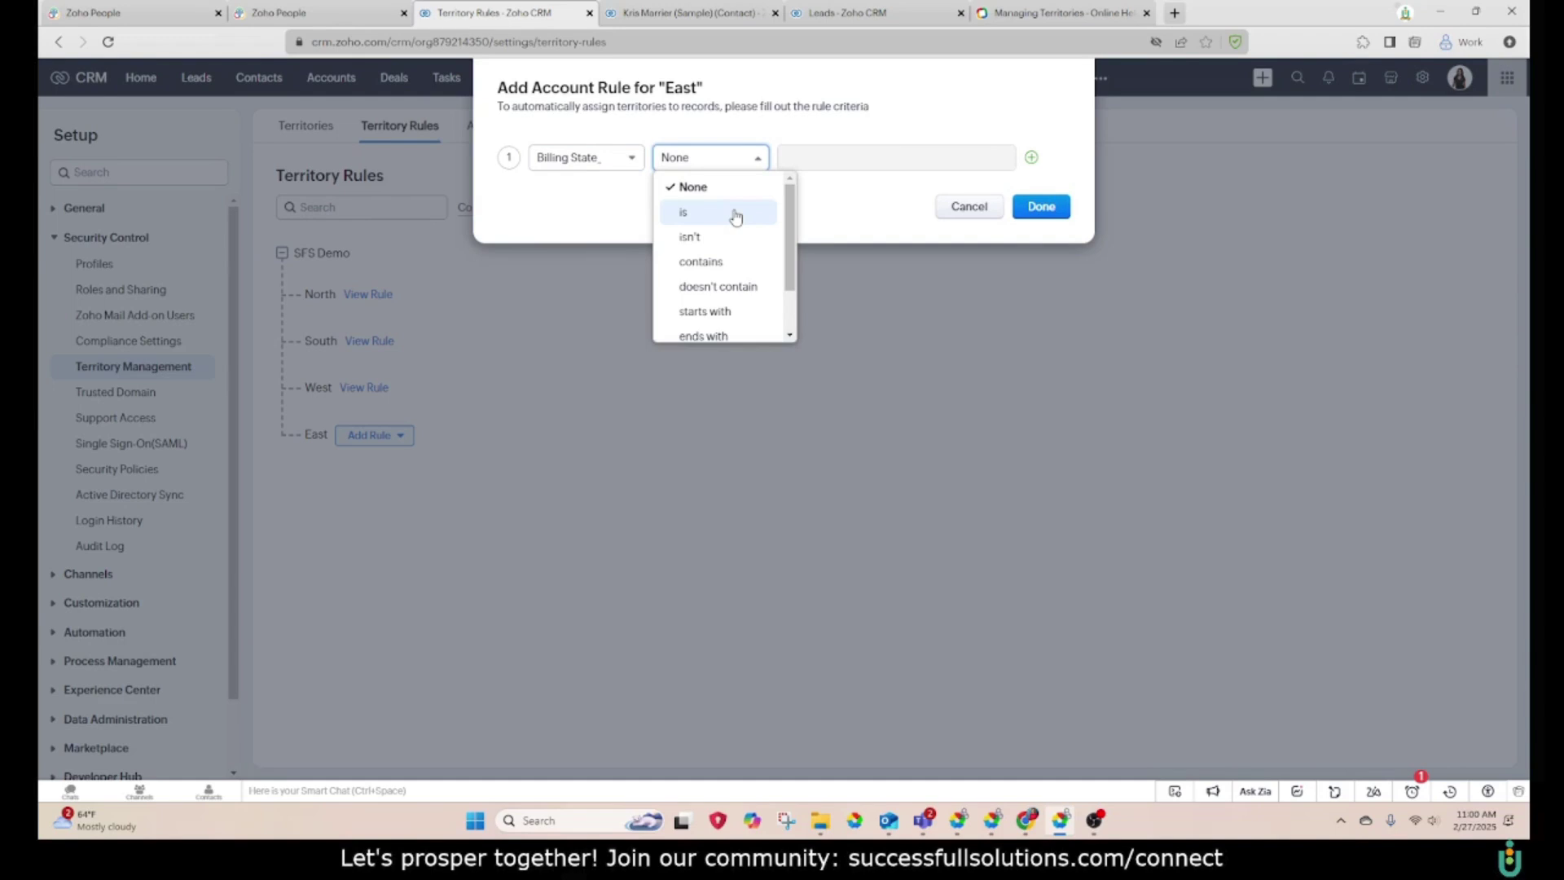
pyautogui.click(736, 216)
# - Set the rule value to New York, save it, and dismiss the confirmation
pyautogui.click(795, 158)
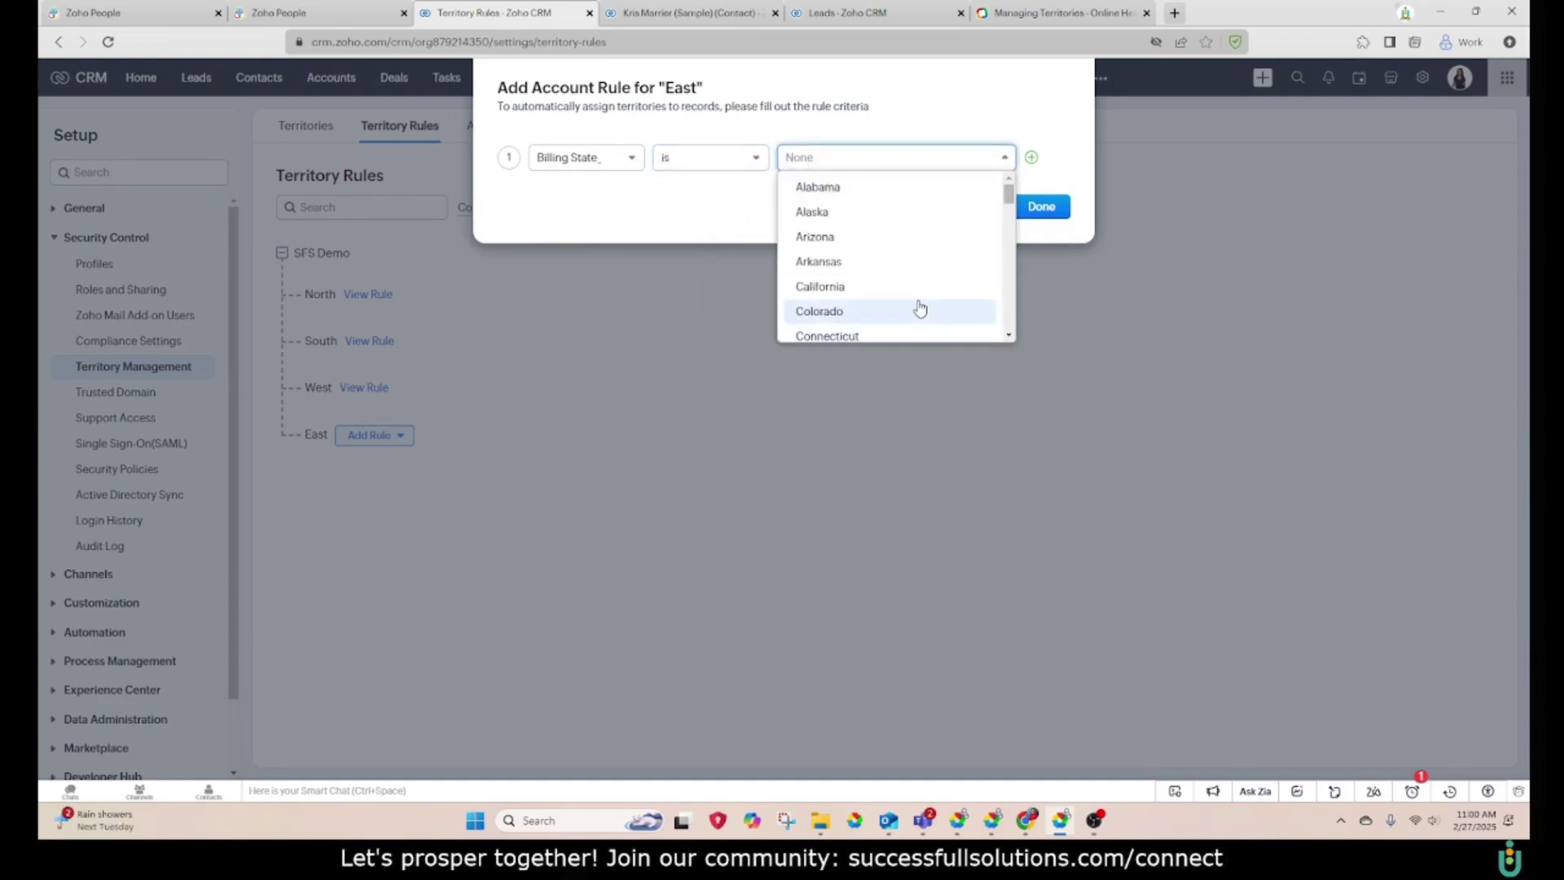
pyautogui.scroll(-10, 920, 307)
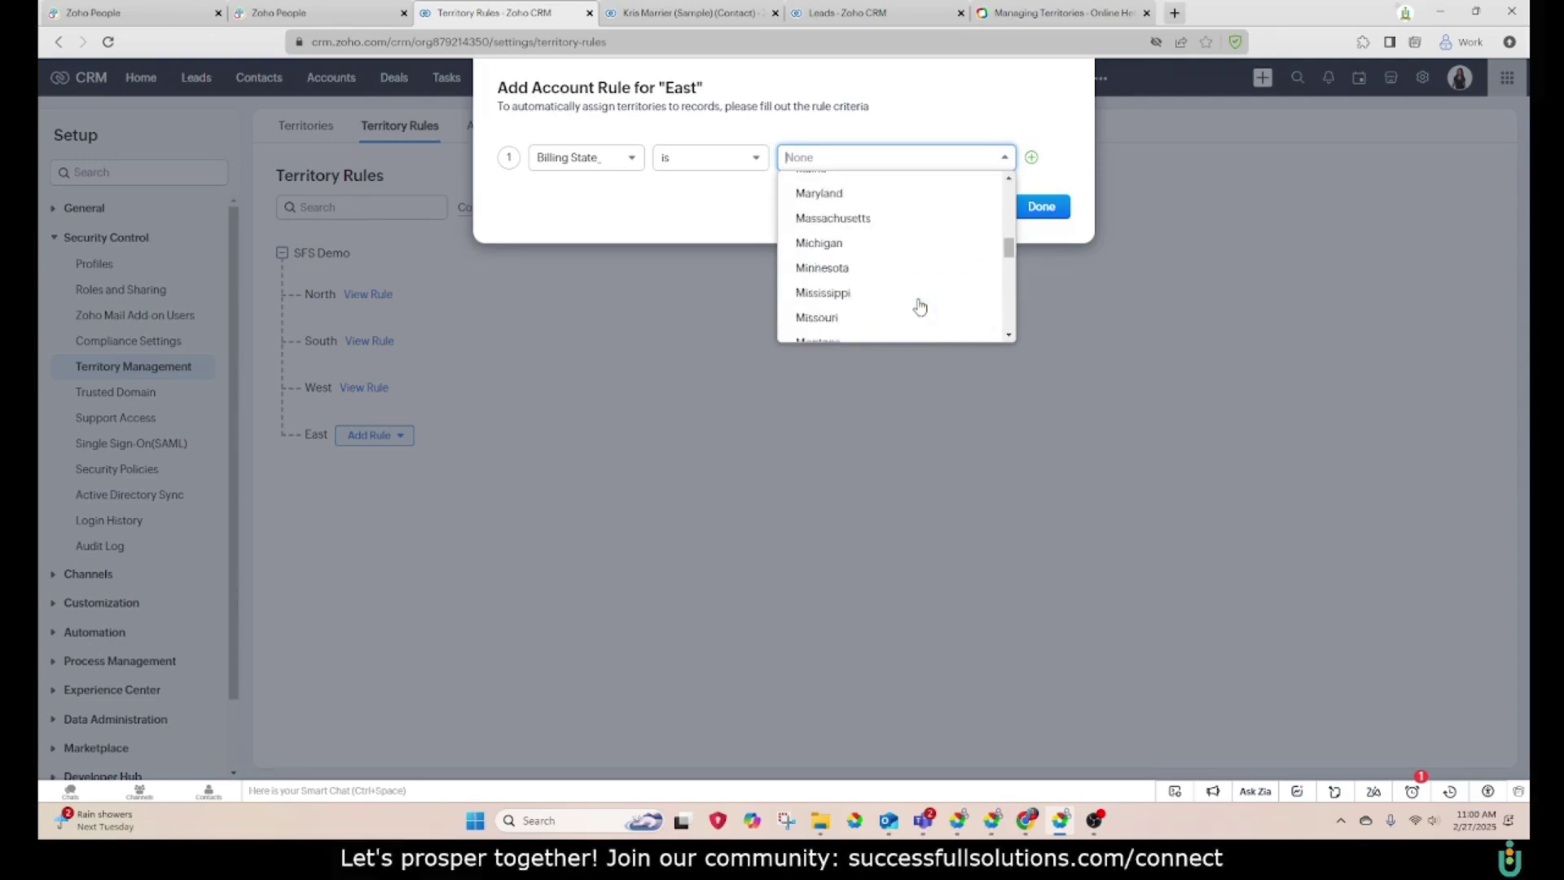
pyautogui.scroll(4, 921, 307)
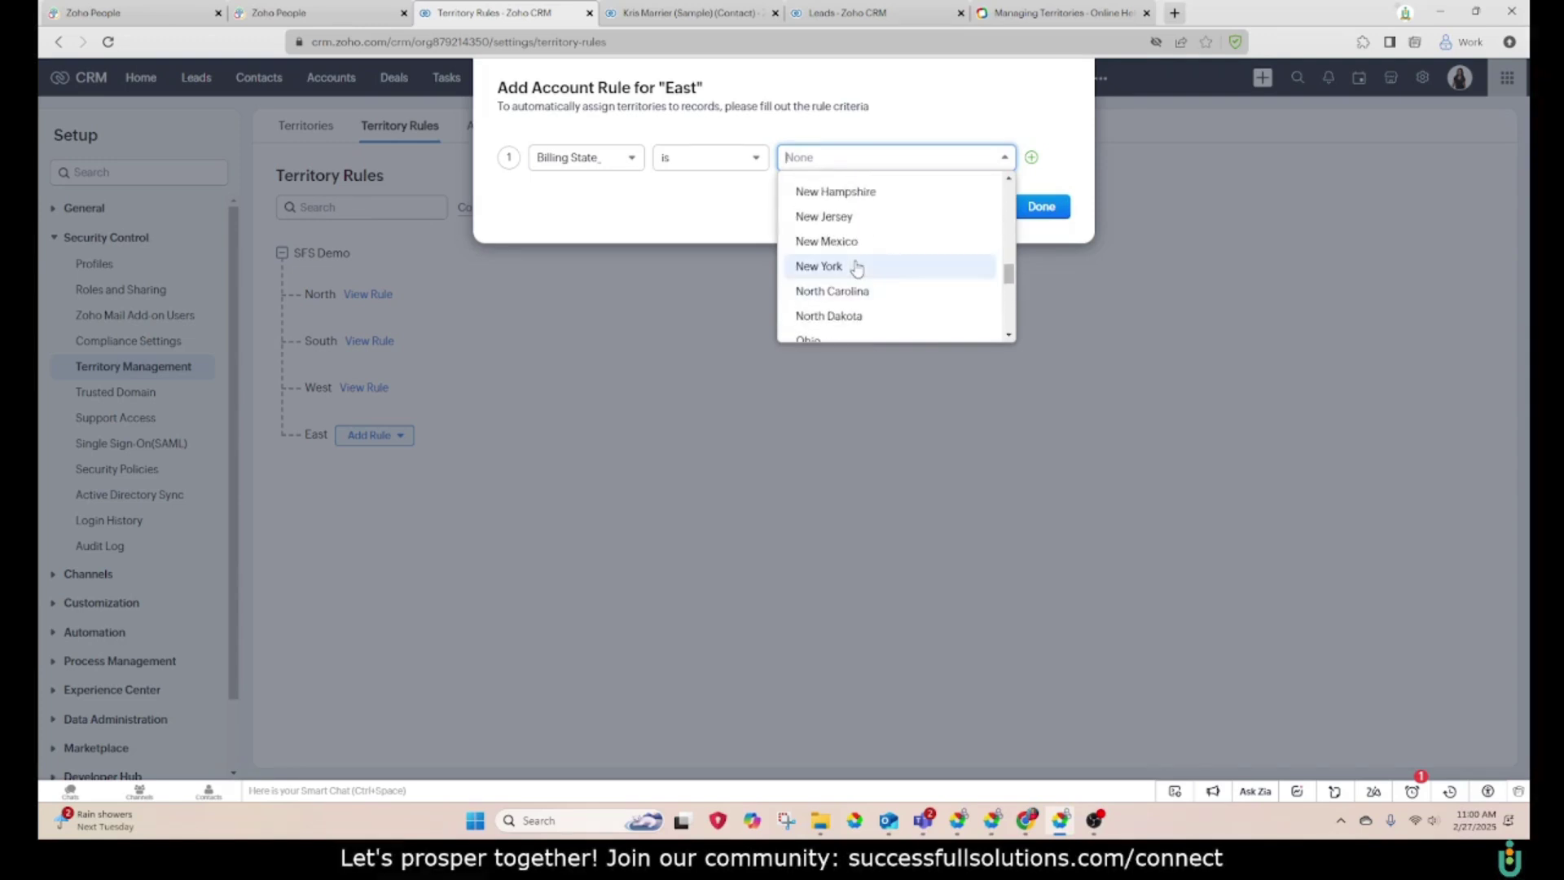
pyautogui.click(856, 266)
pyautogui.click(1003, 102)
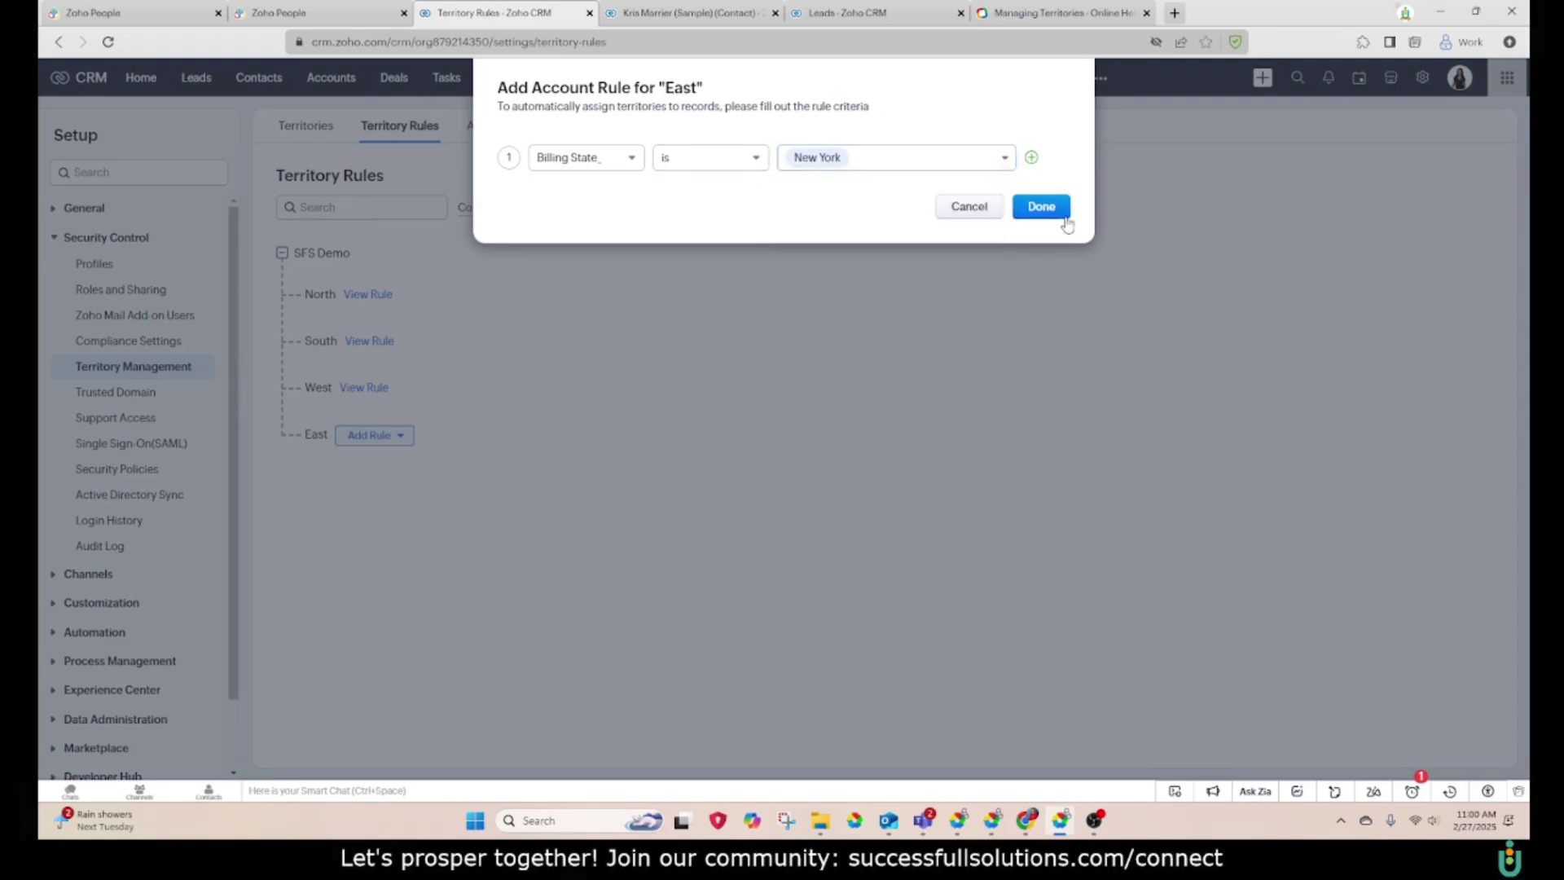
pyautogui.click(1051, 208)
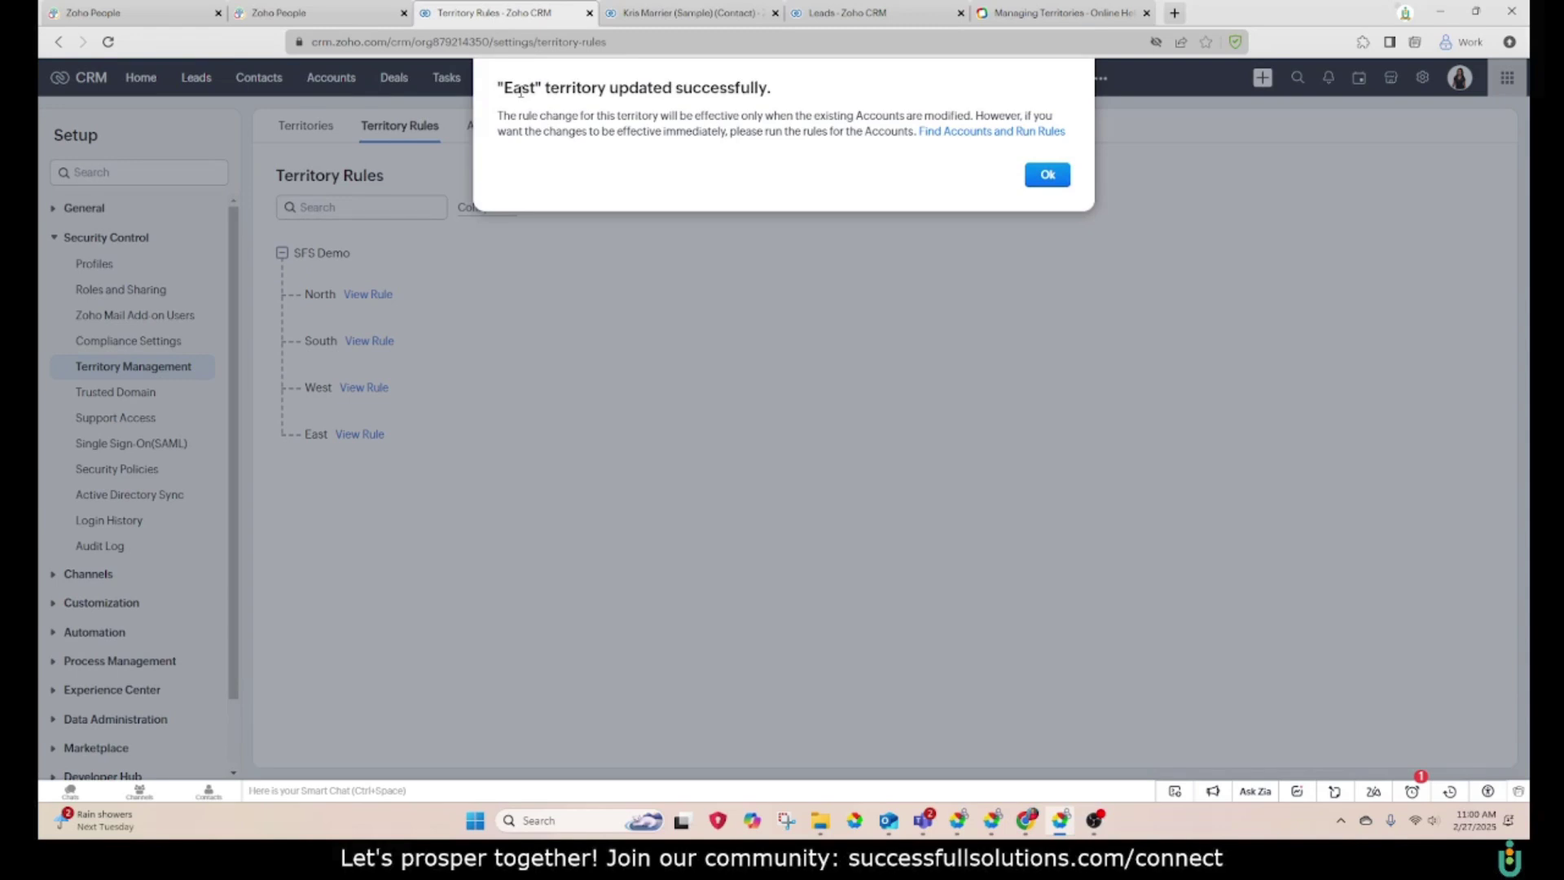
pyautogui.click(1063, 180)
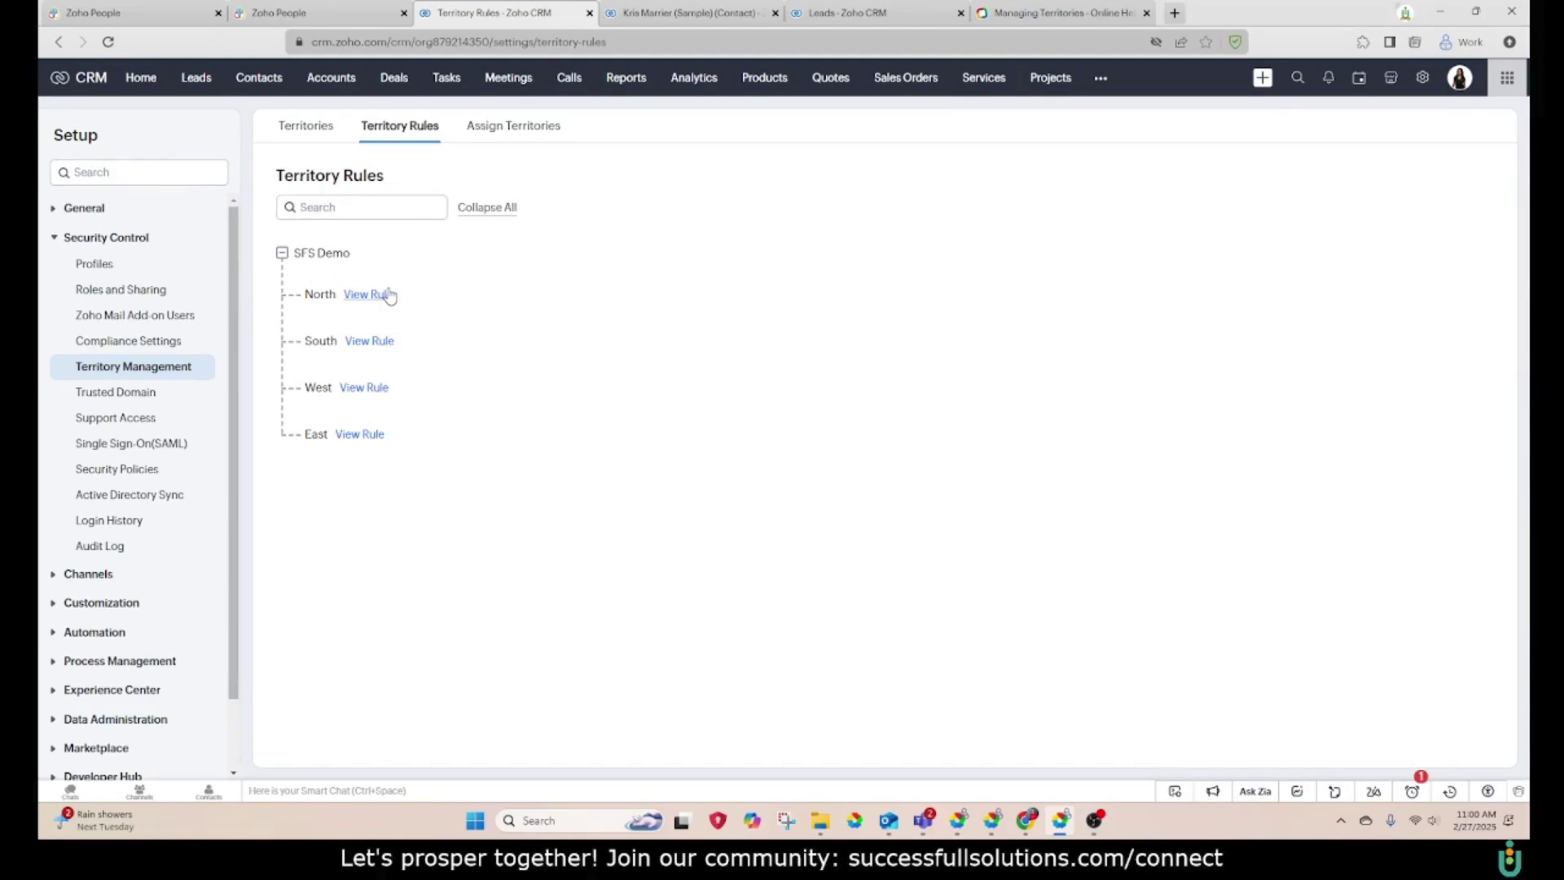
# - Preview the rule types offered for a new territory, then cancel its creation
pyautogui.click(503, 131)
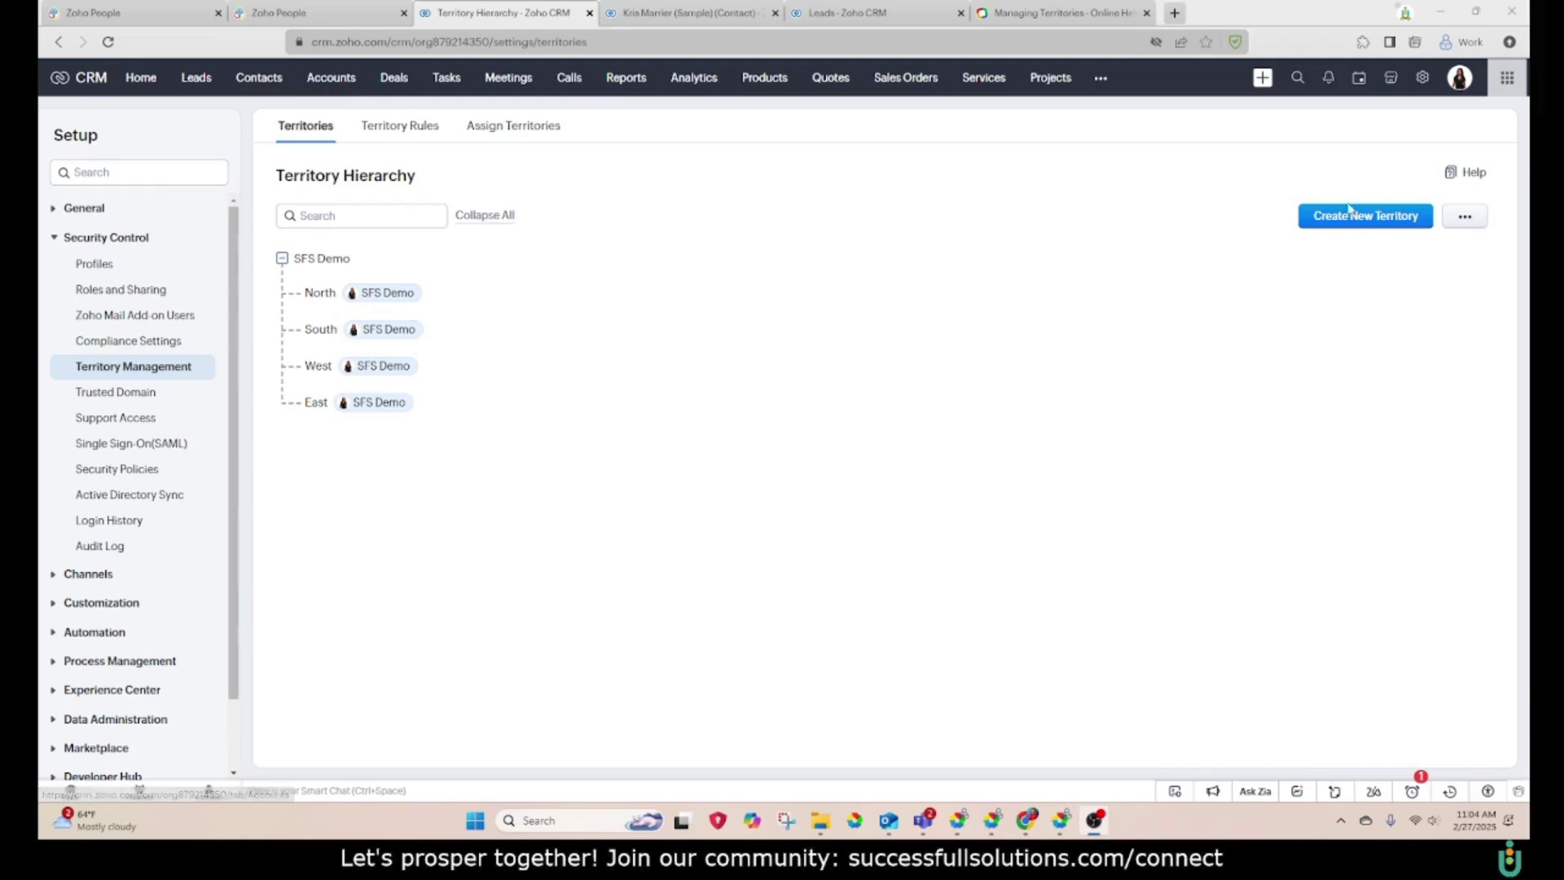
pyautogui.click(1390, 218)
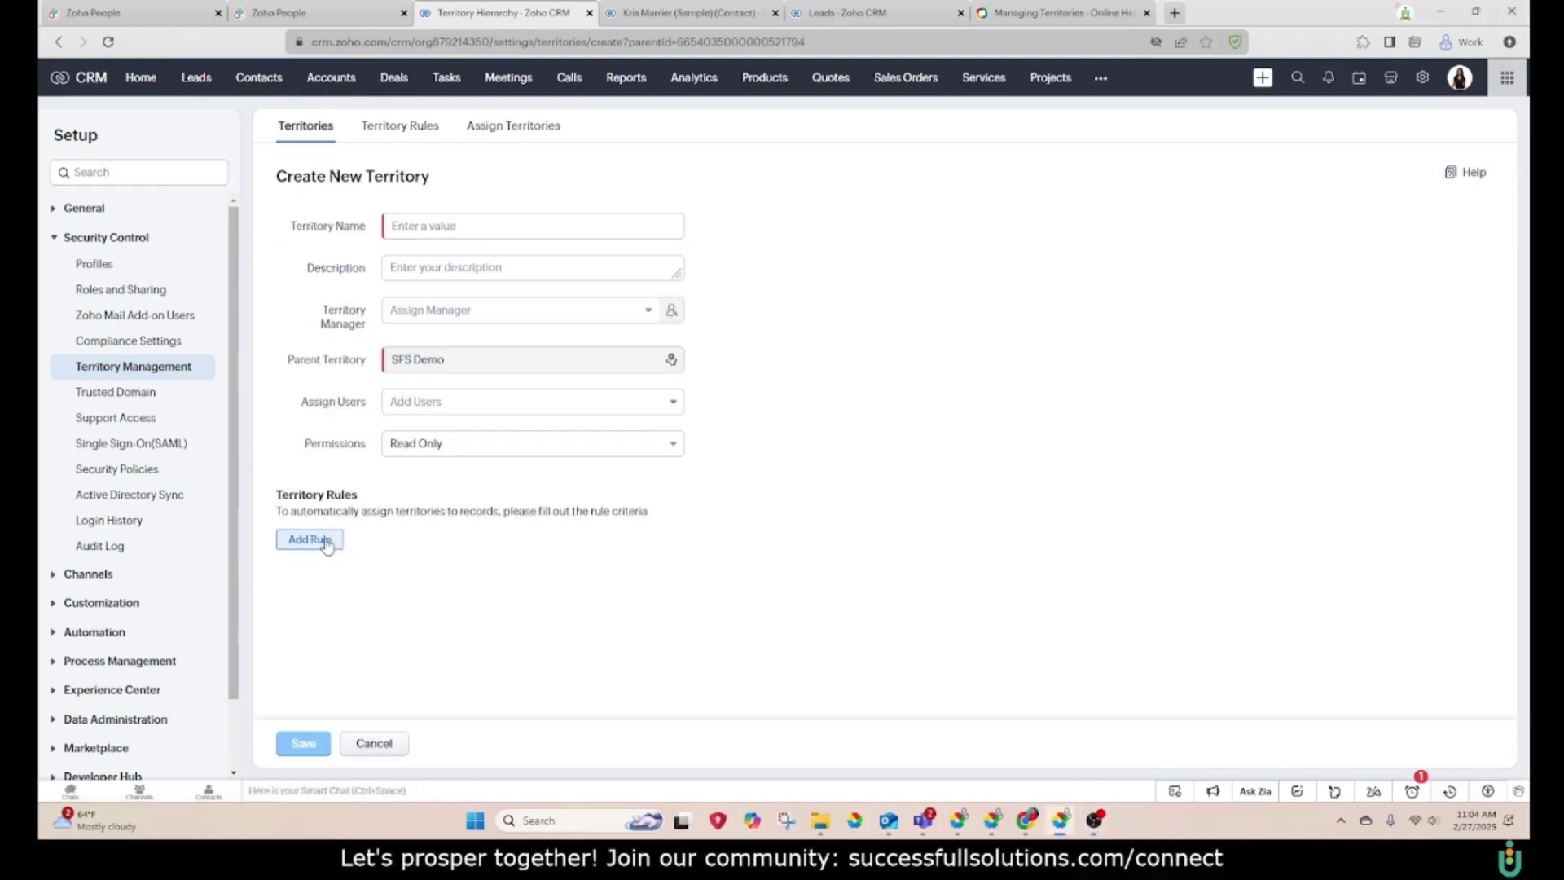
pyautogui.click(319, 540)
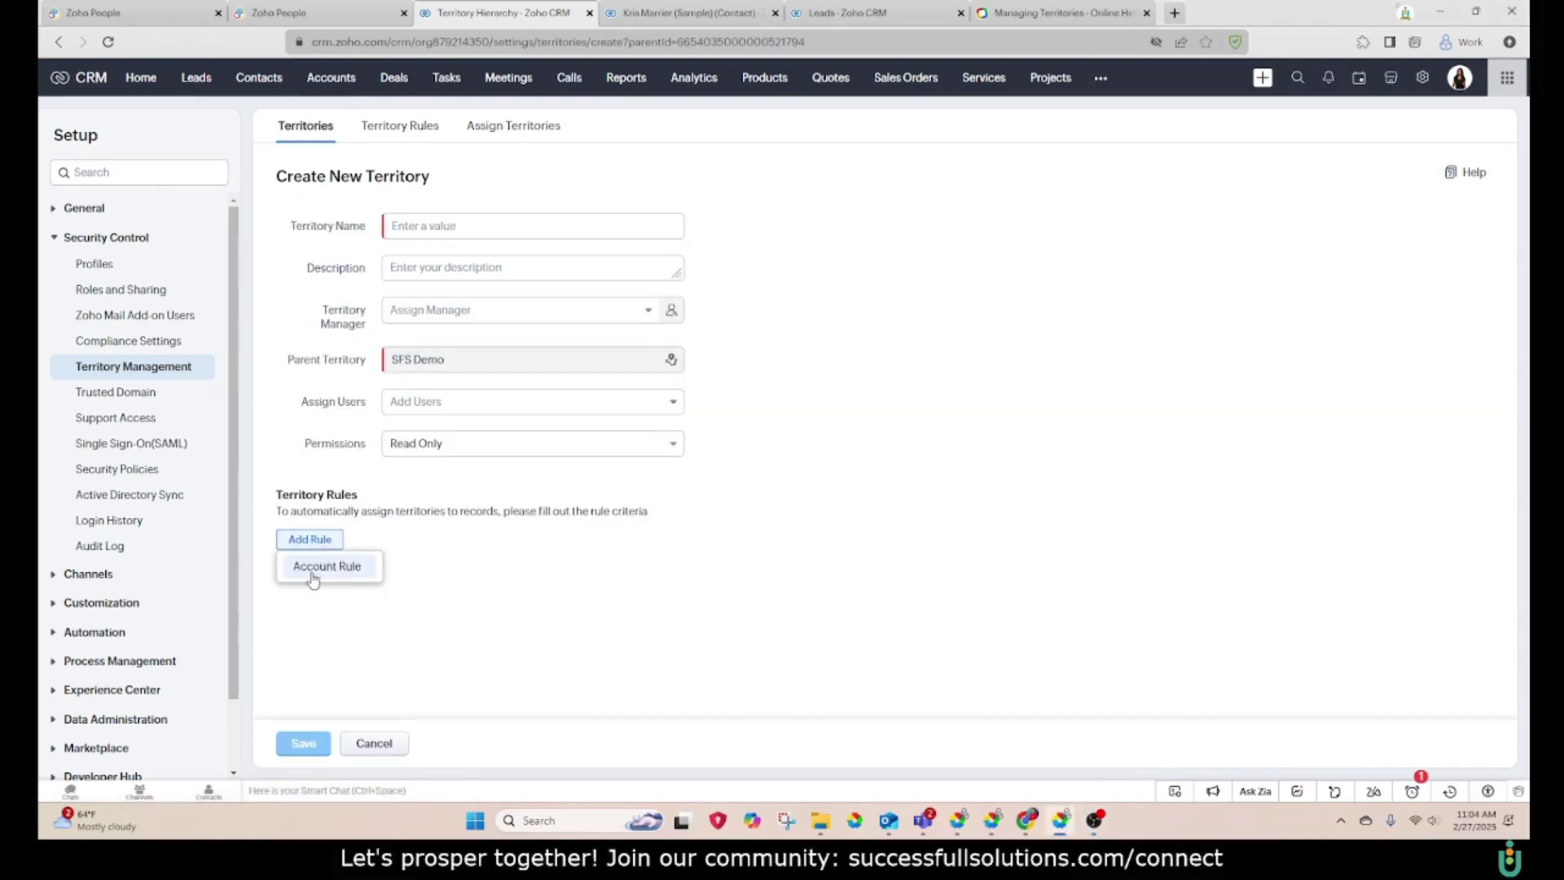
pyautogui.click(358, 756)
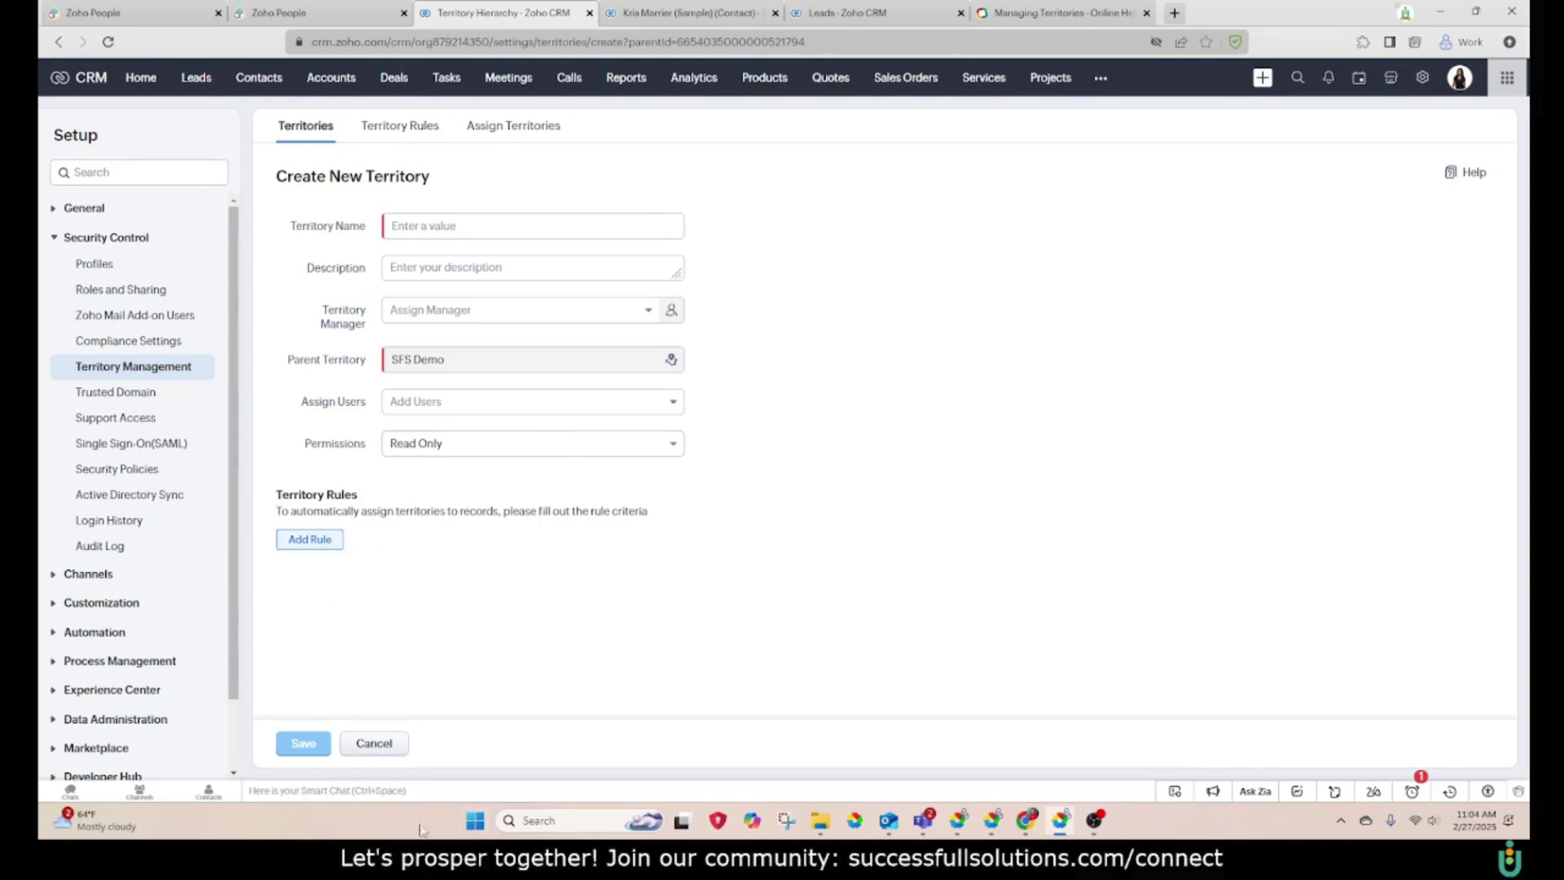
pyautogui.click(373, 744)
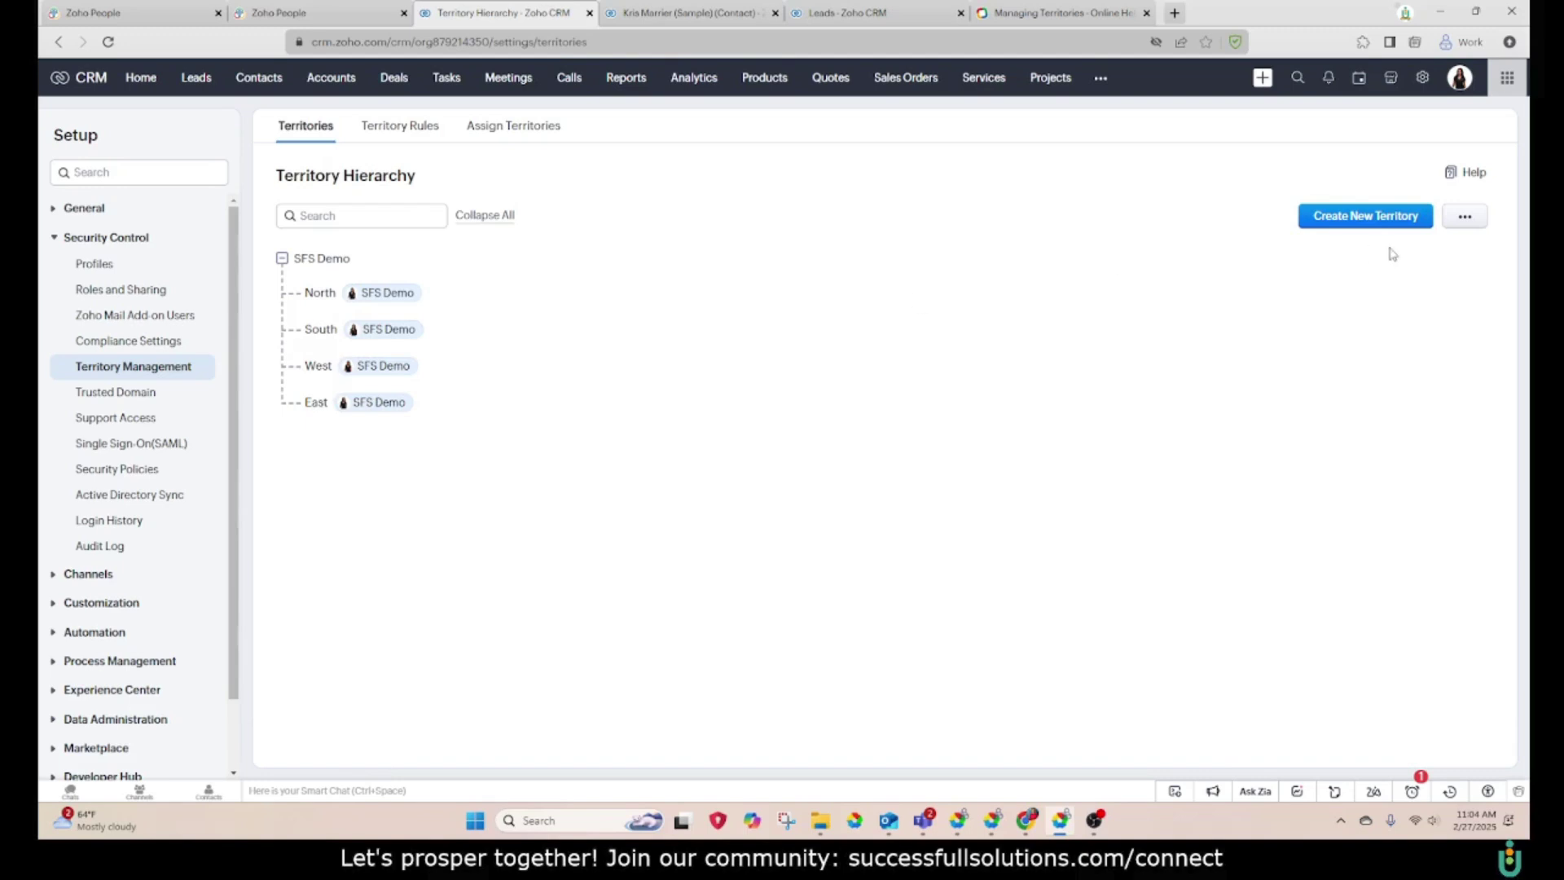
# - Enable Deal and Lead Territory Rules in settings, then check the newly available rule types
pyautogui.click(1466, 218)
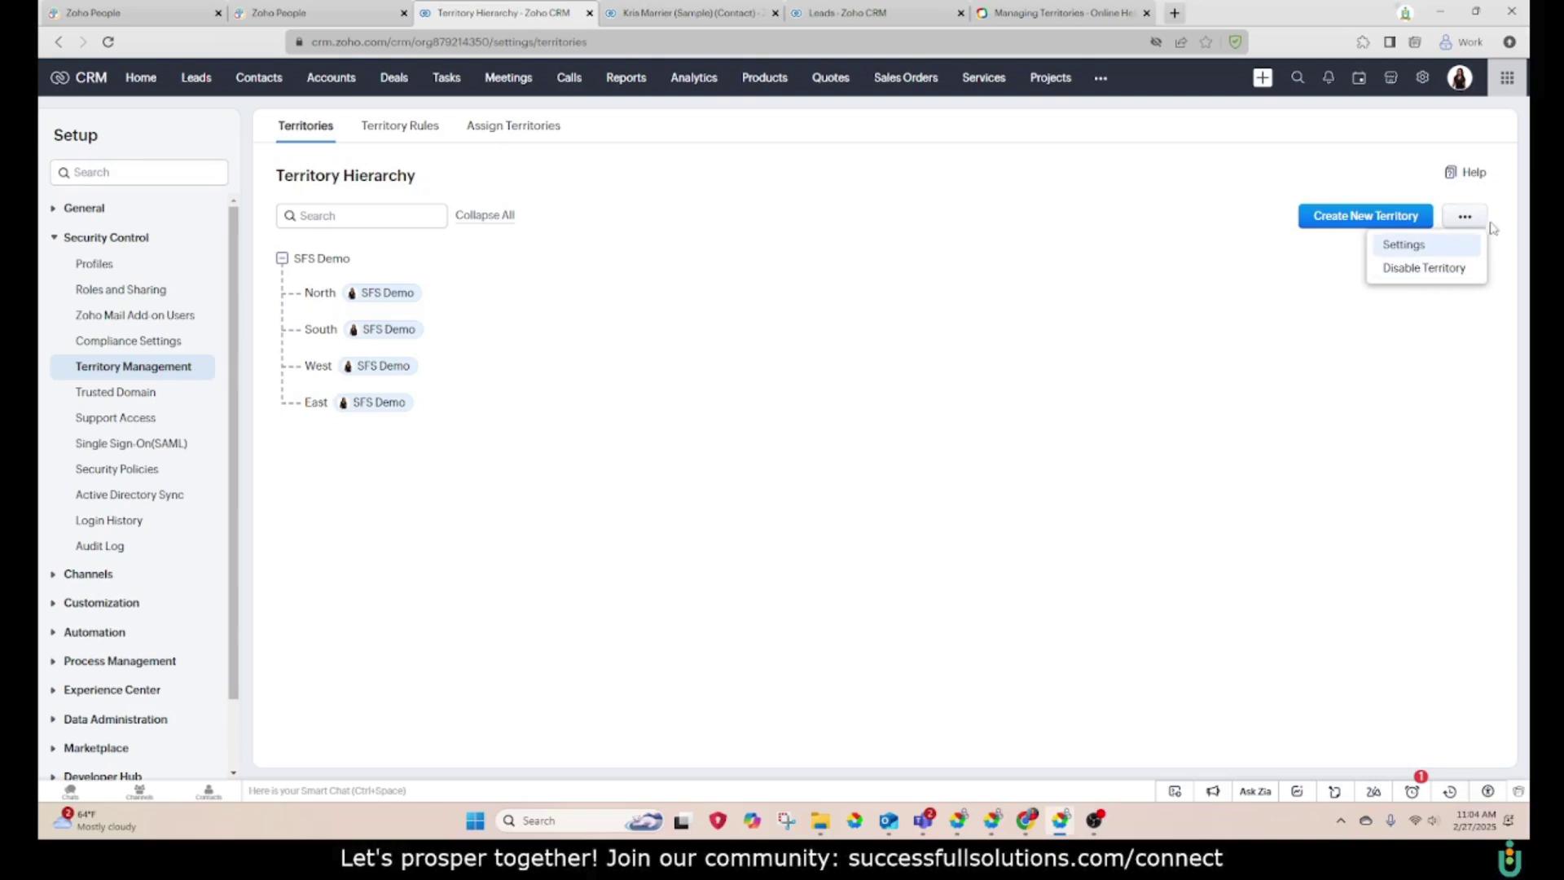
pyautogui.click(1400, 246)
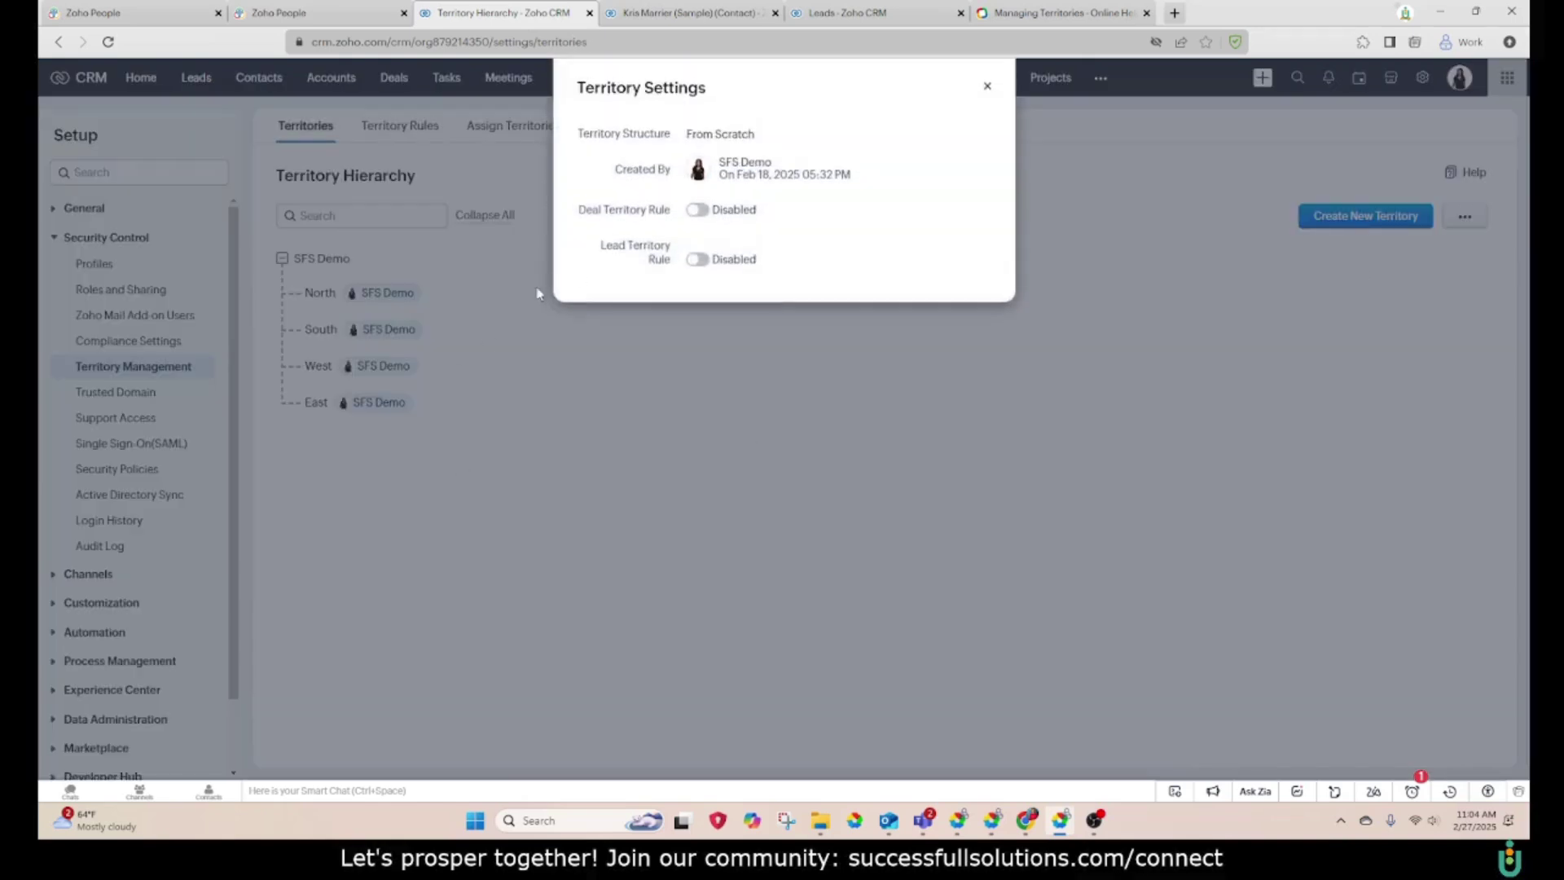
pyautogui.click(700, 210)
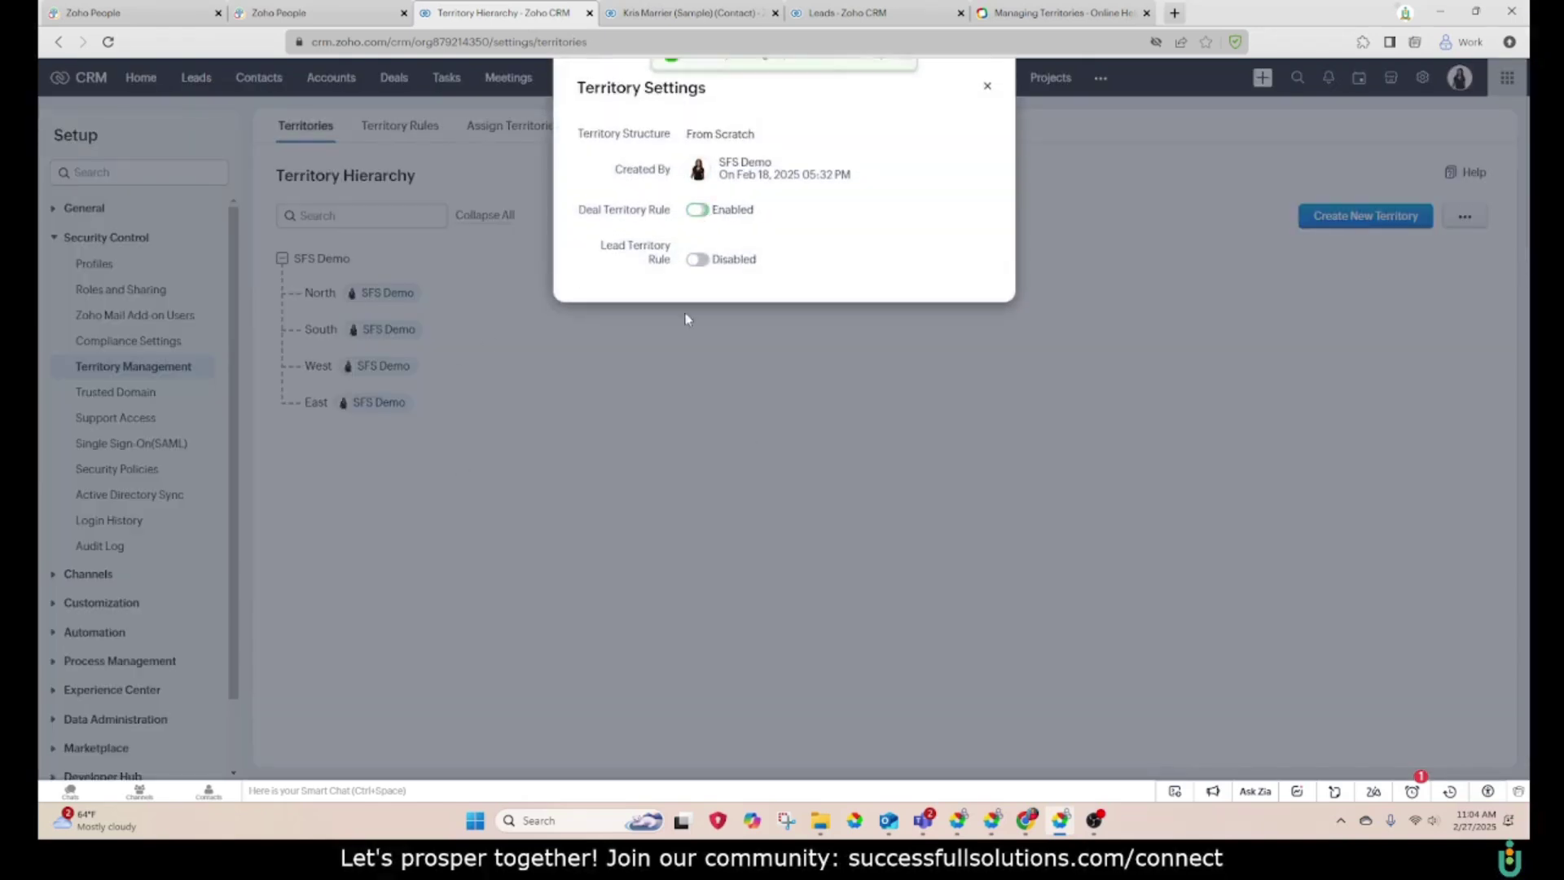
pyautogui.click(698, 259)
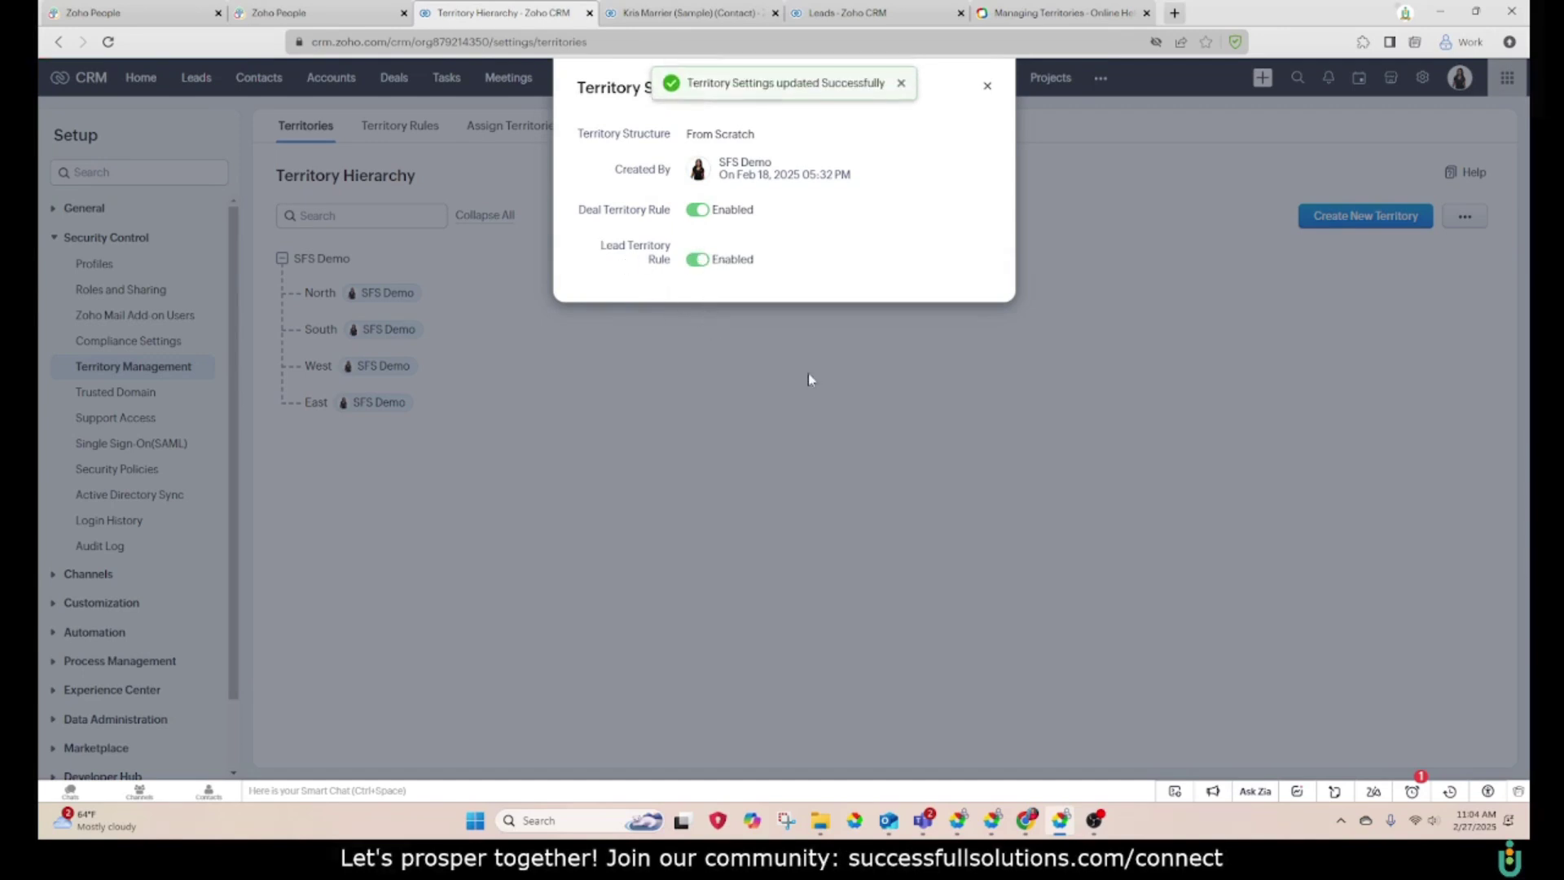
pyautogui.click(984, 85)
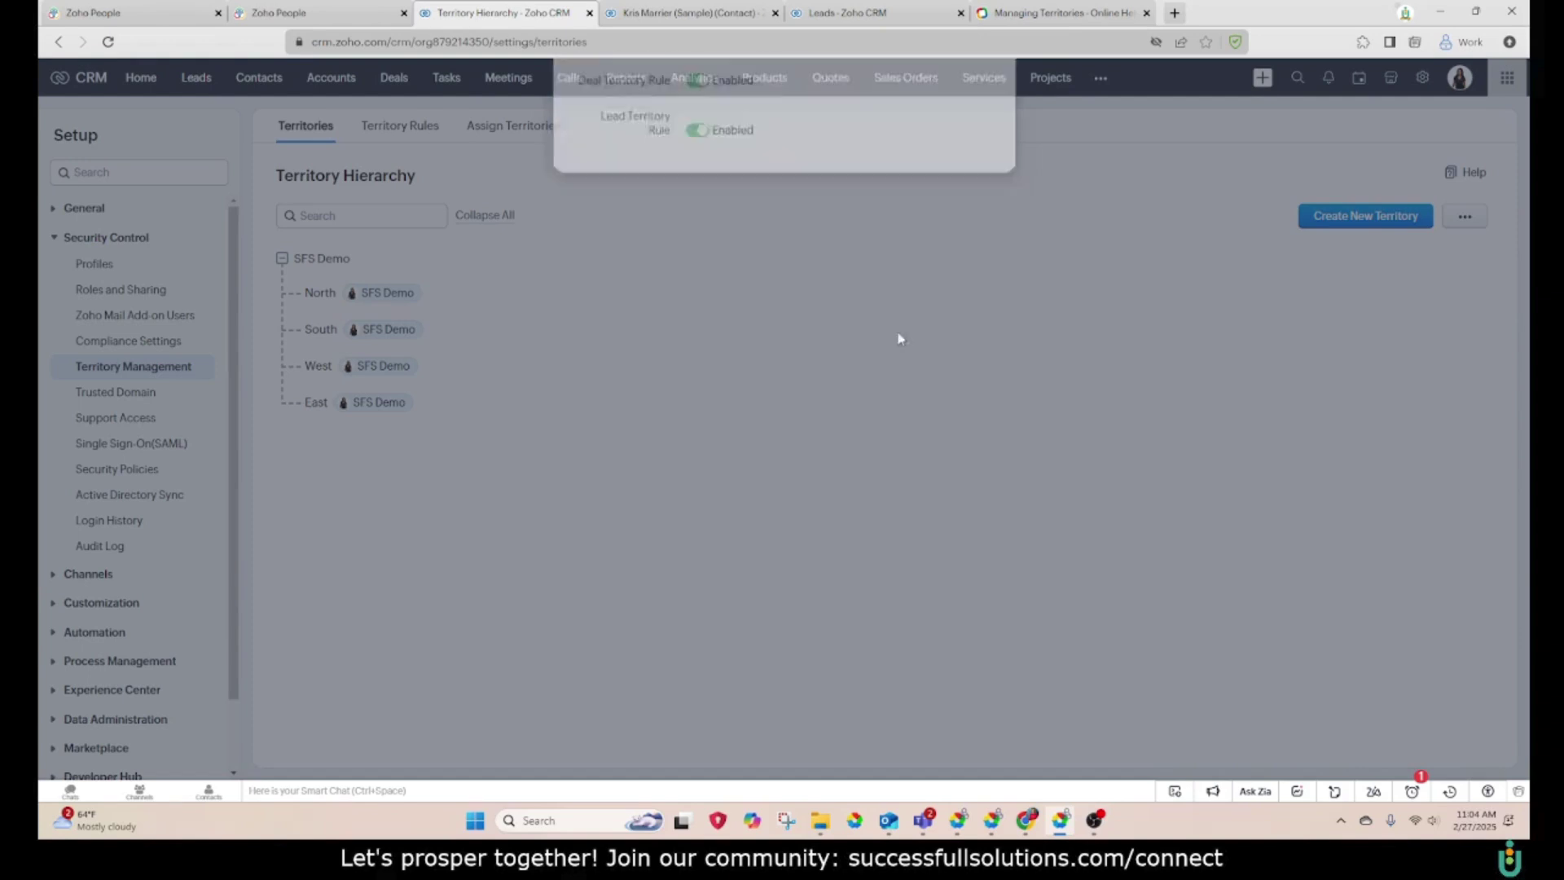
pyautogui.click(1349, 219)
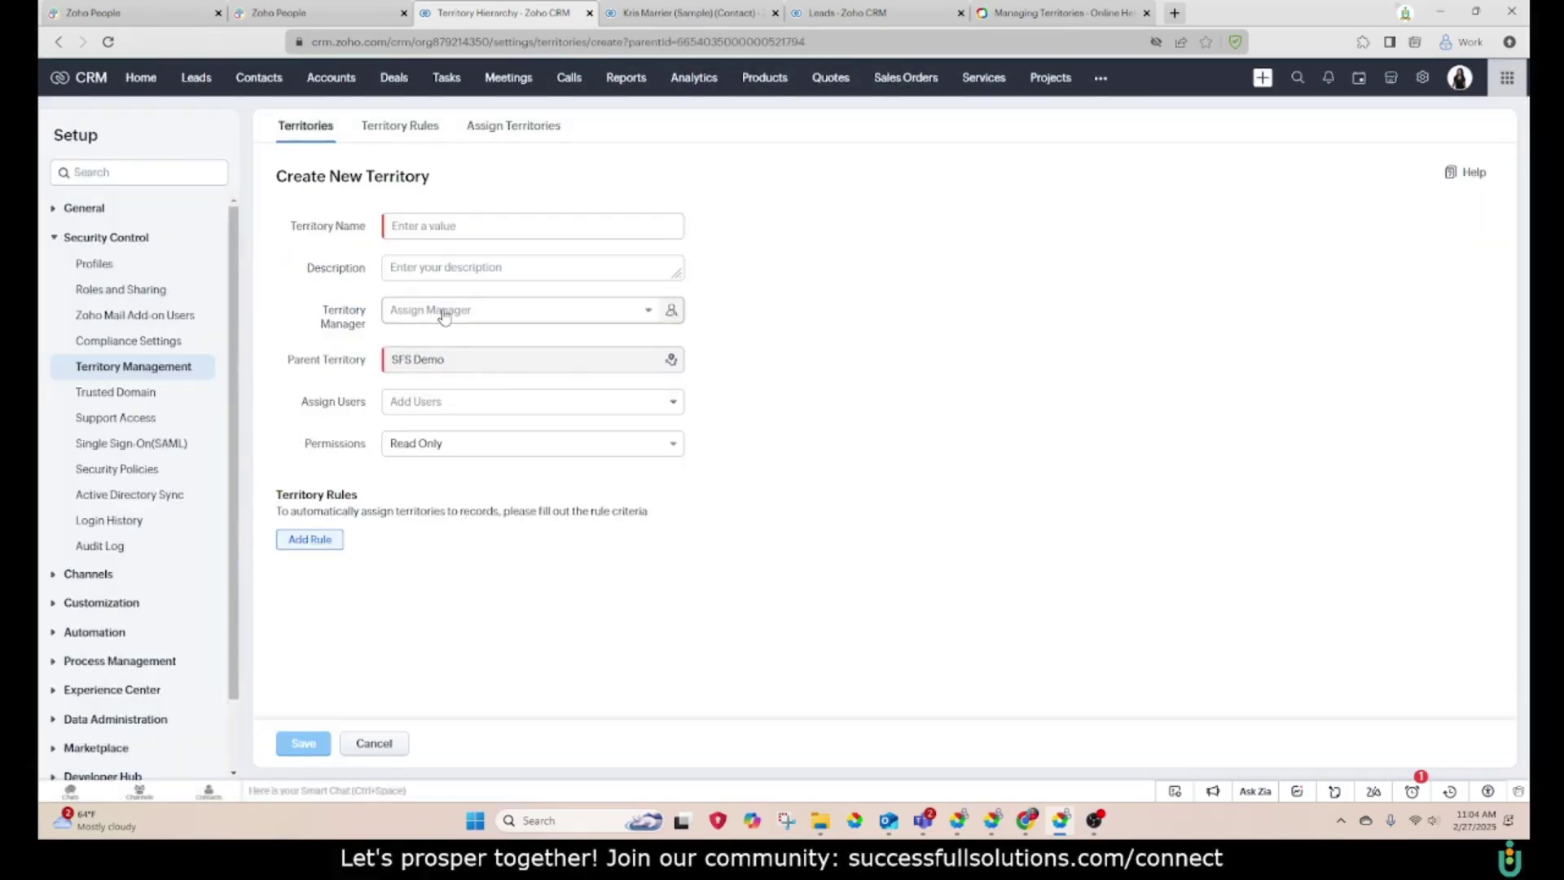
pyautogui.click(310, 540)
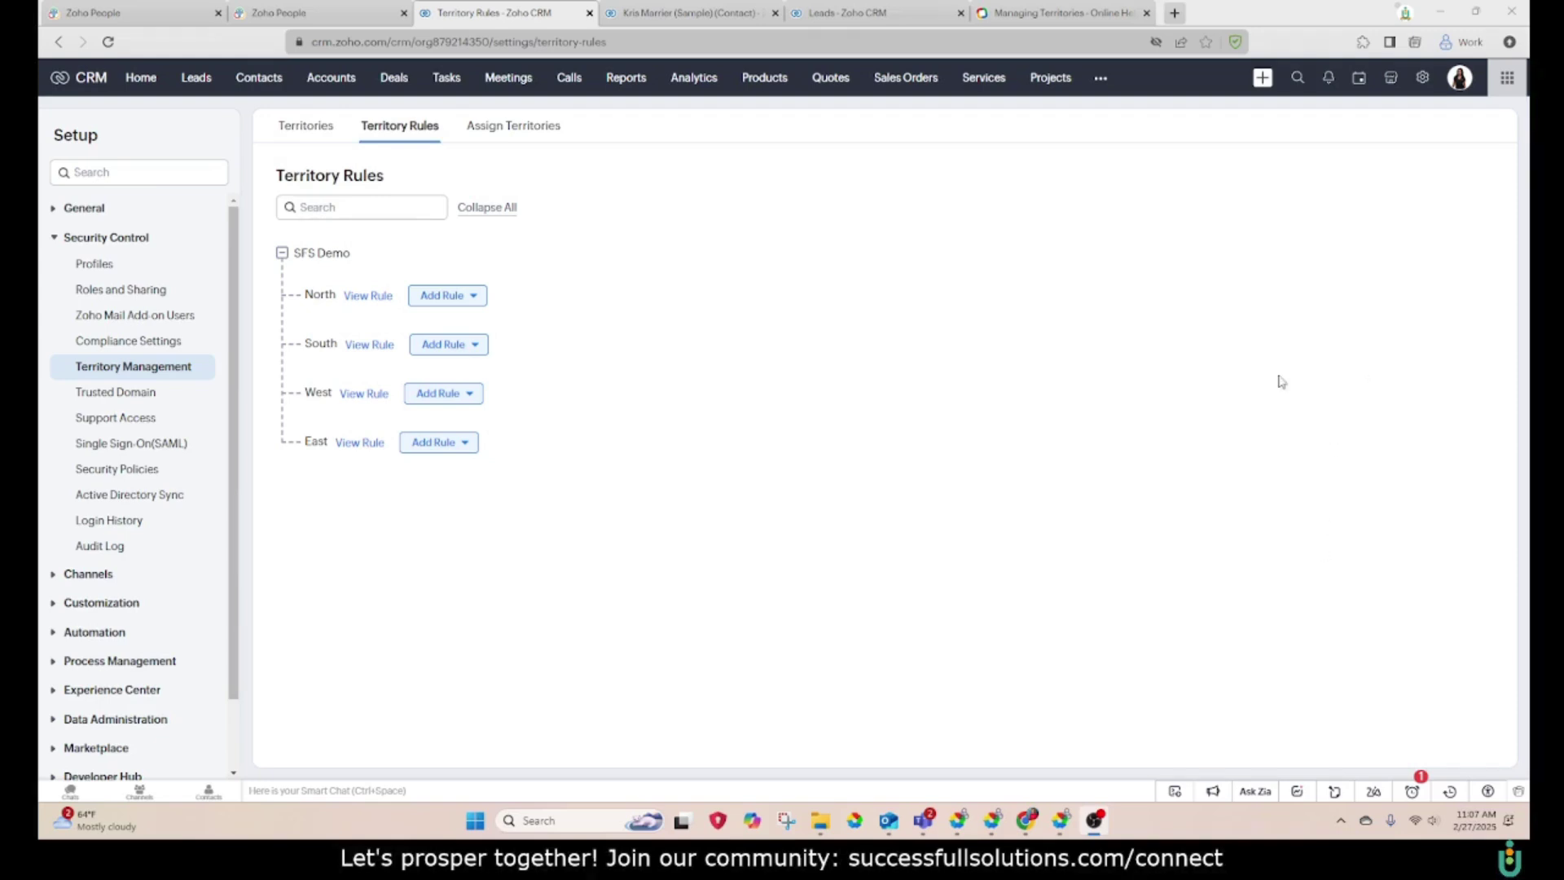
# - Search Accounts by territory across All Territories and run the territory rules on them
pyautogui.click(509, 126)
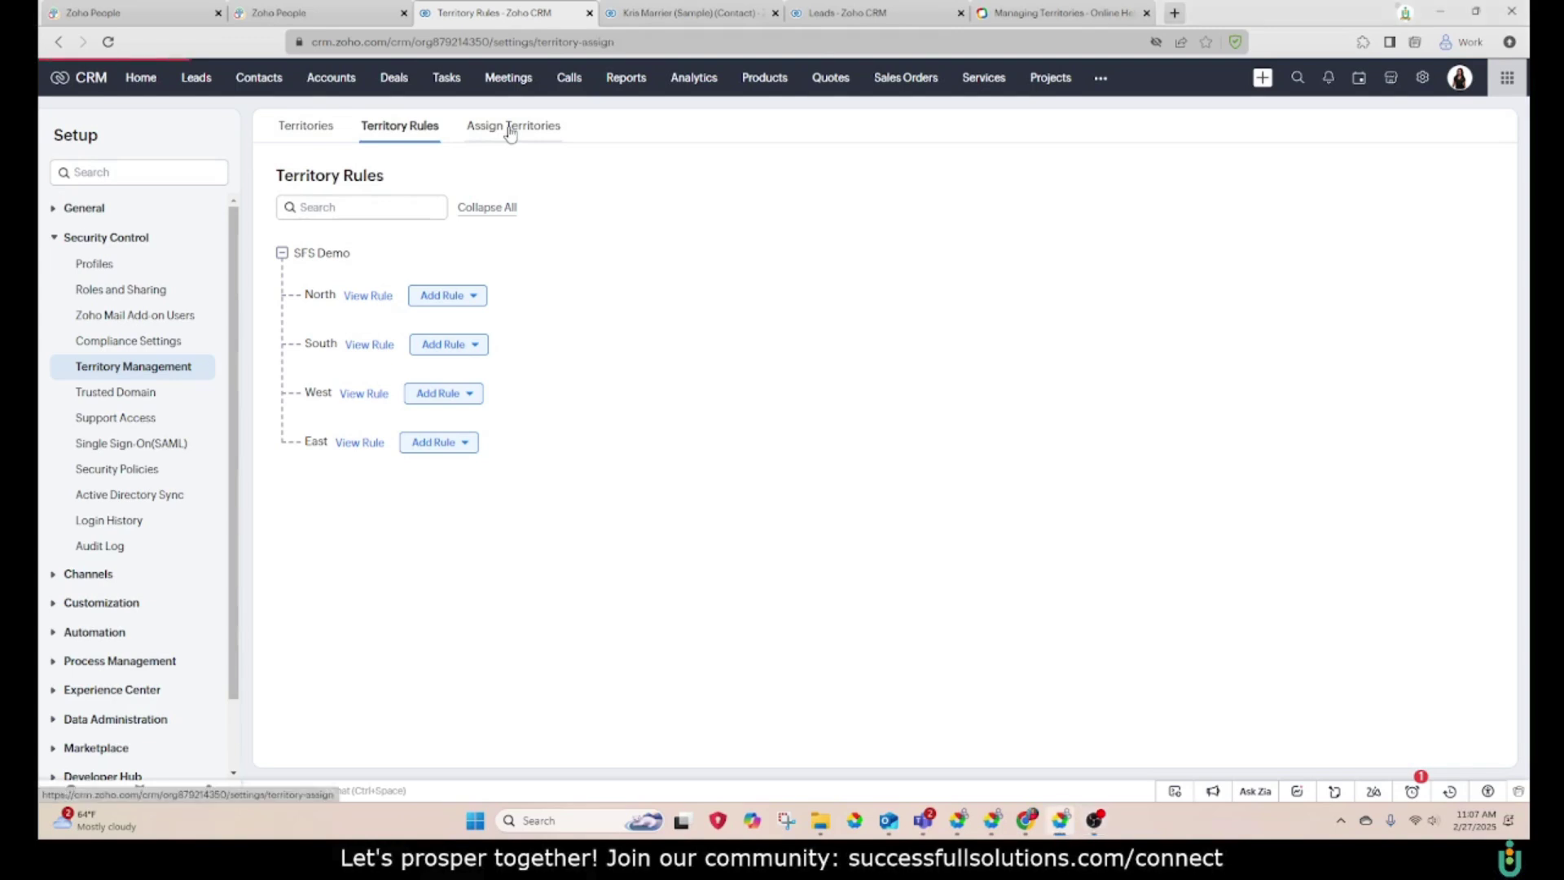
pyautogui.click(411, 272)
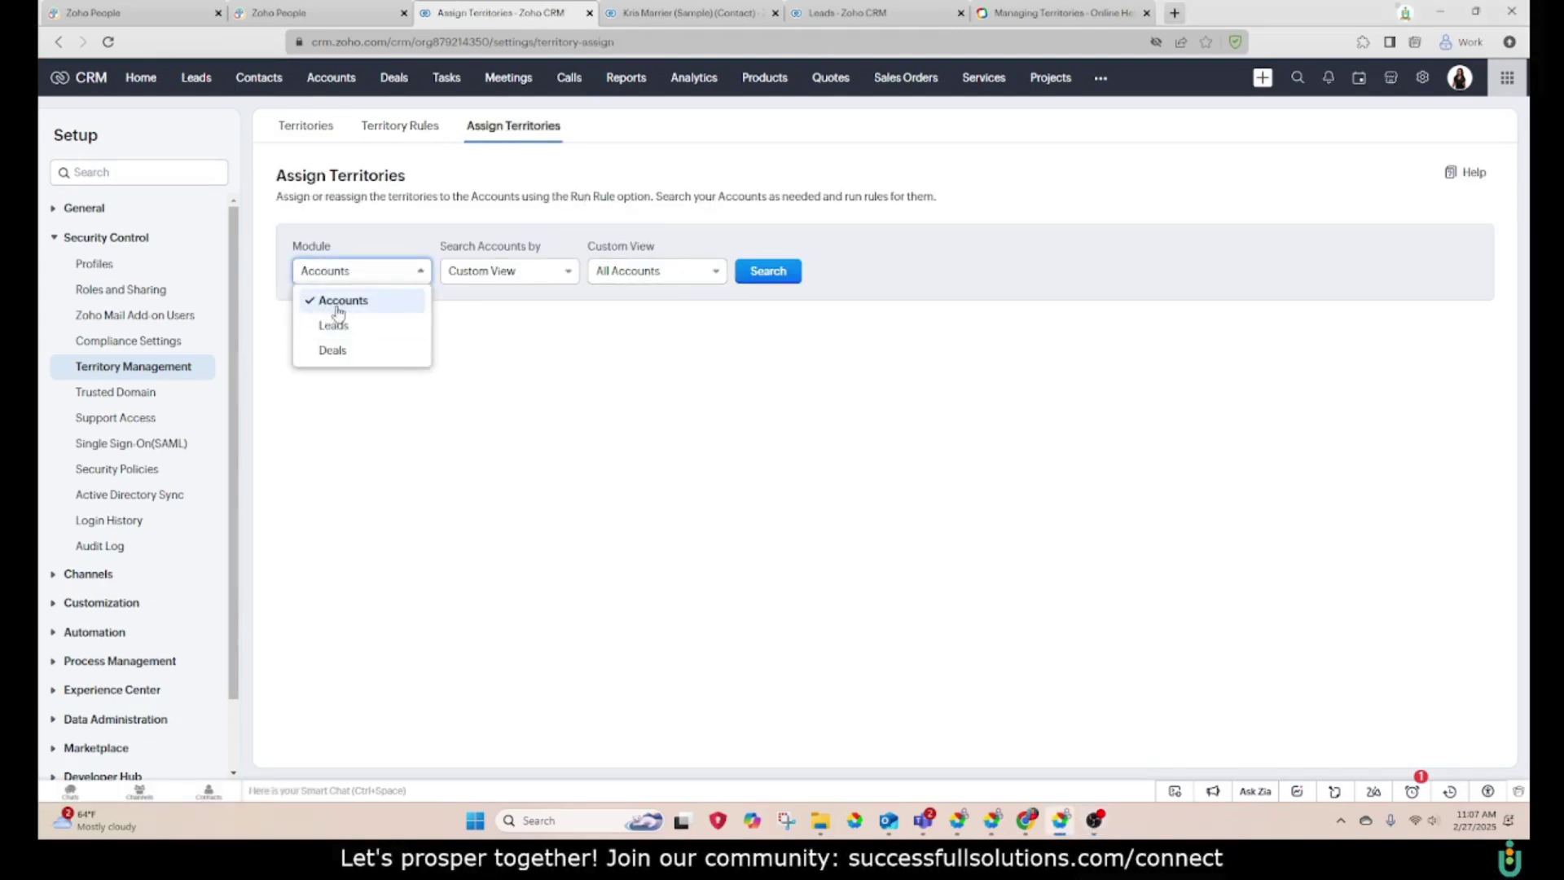
pyautogui.click(539, 274)
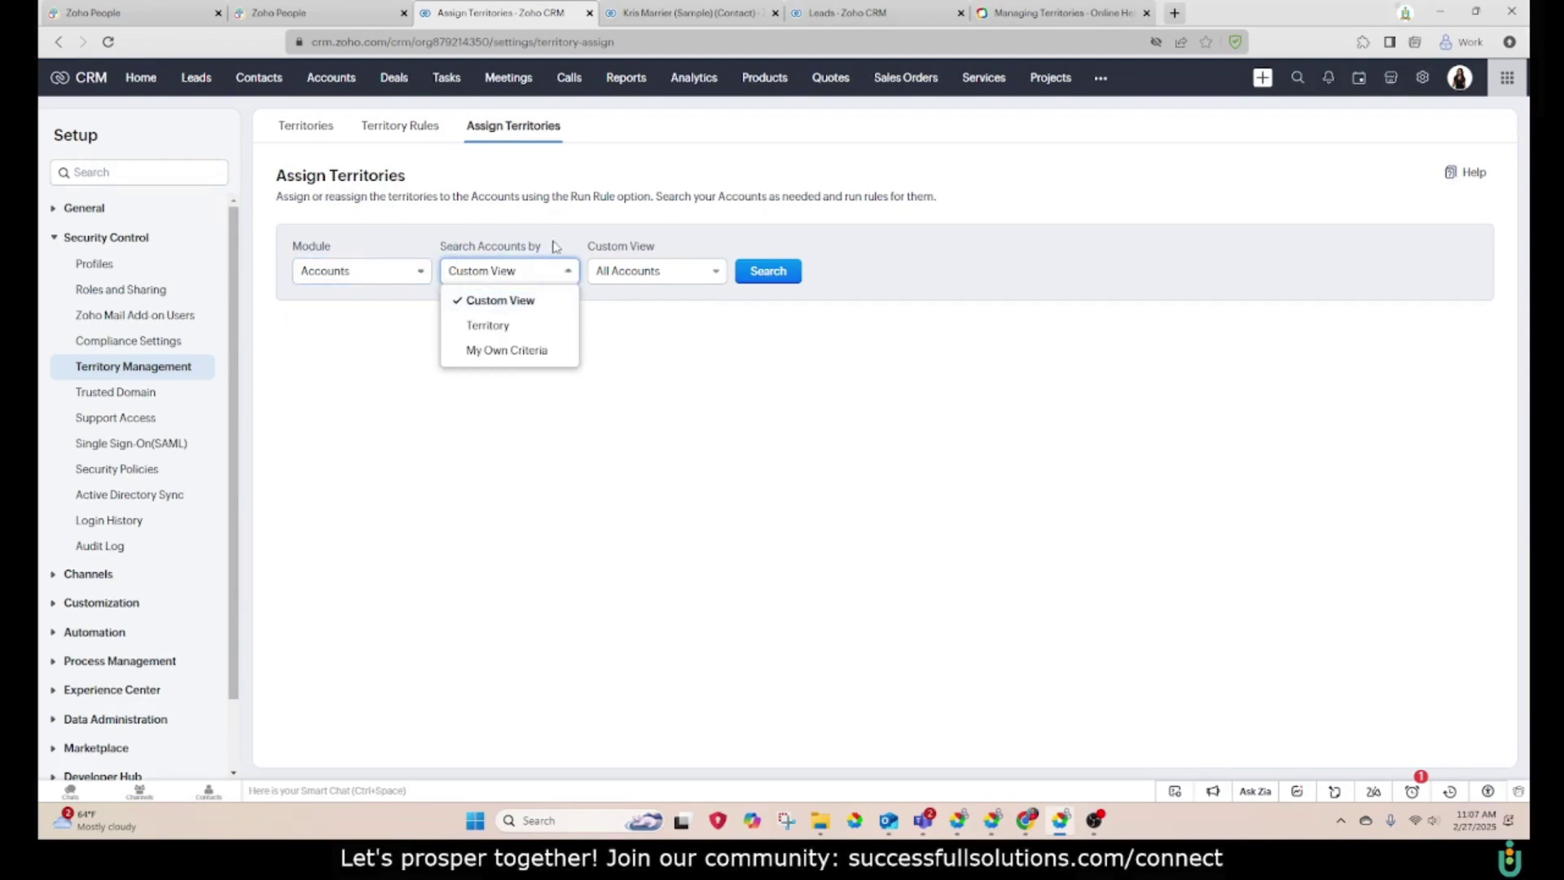
pyautogui.click(491, 327)
pyautogui.click(619, 275)
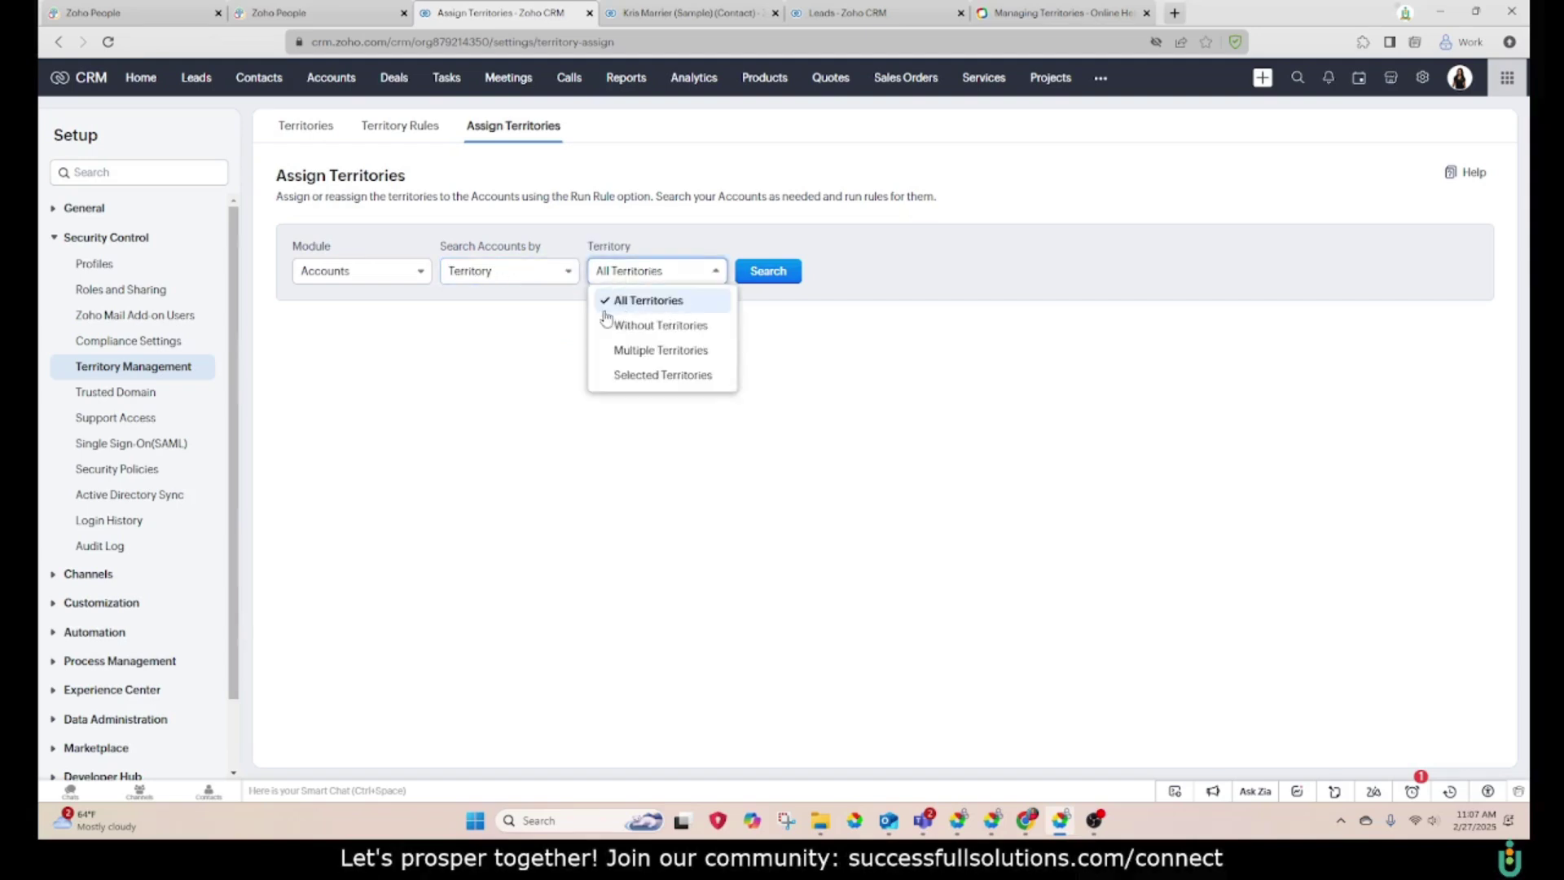
pyautogui.click(935, 210)
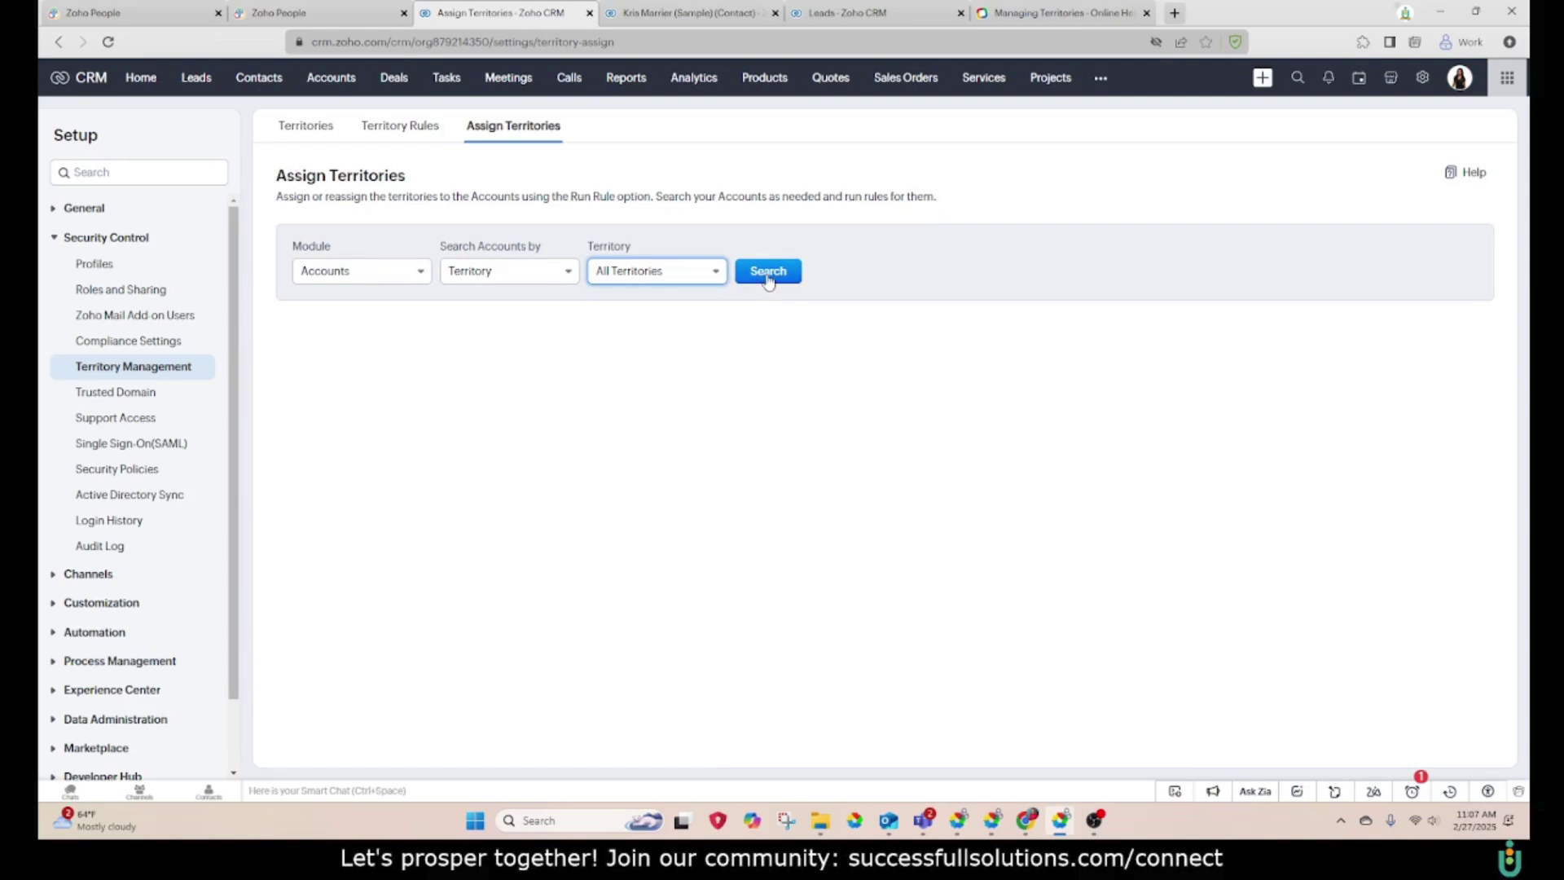
pyautogui.click(768, 274)
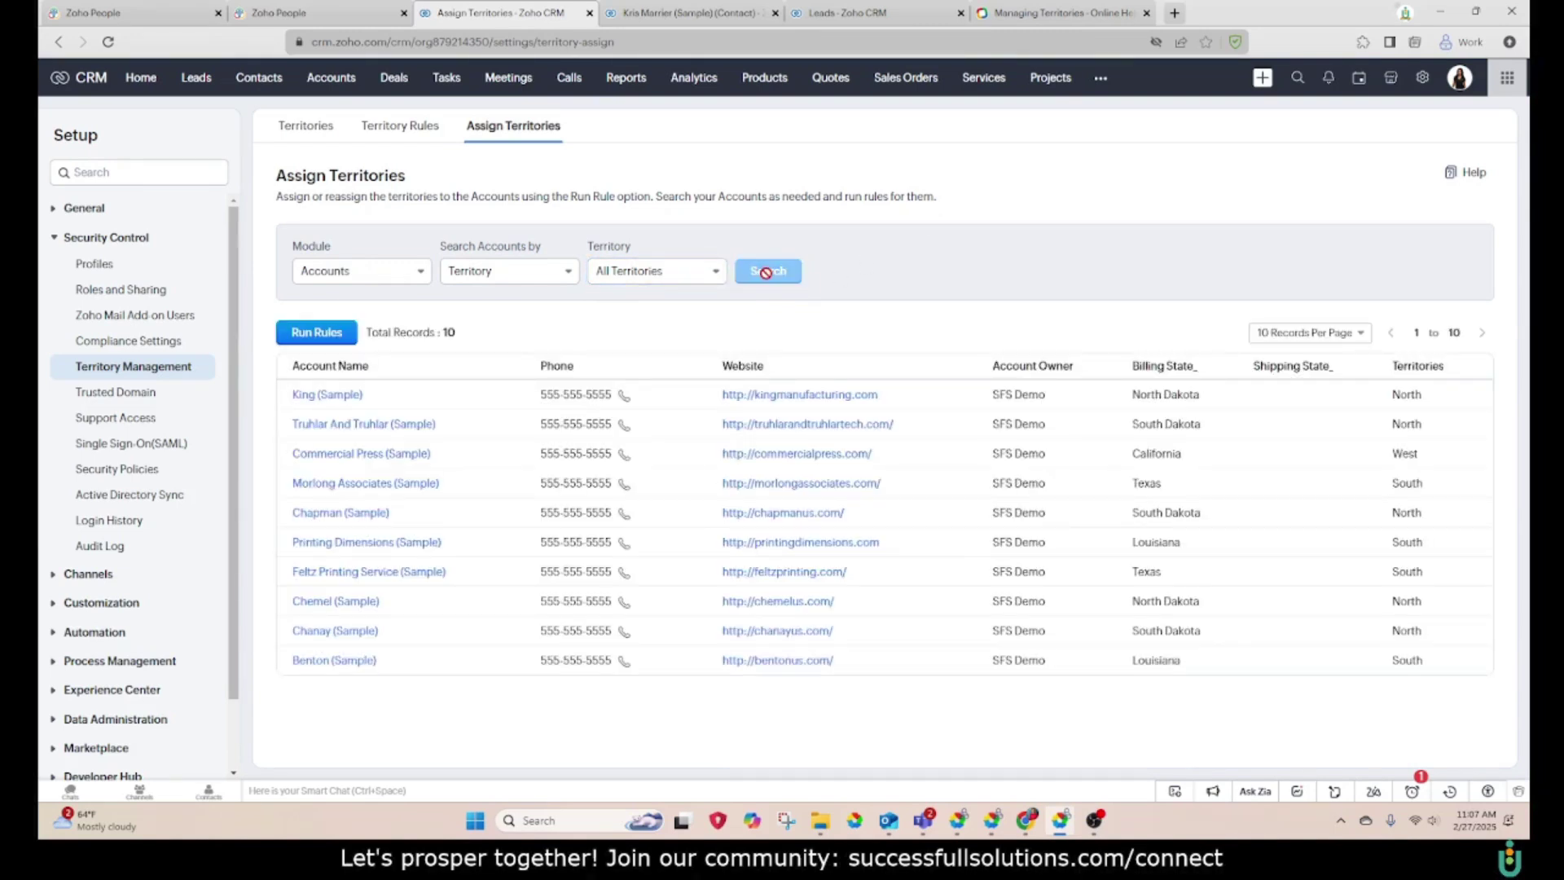
pyautogui.click(323, 336)
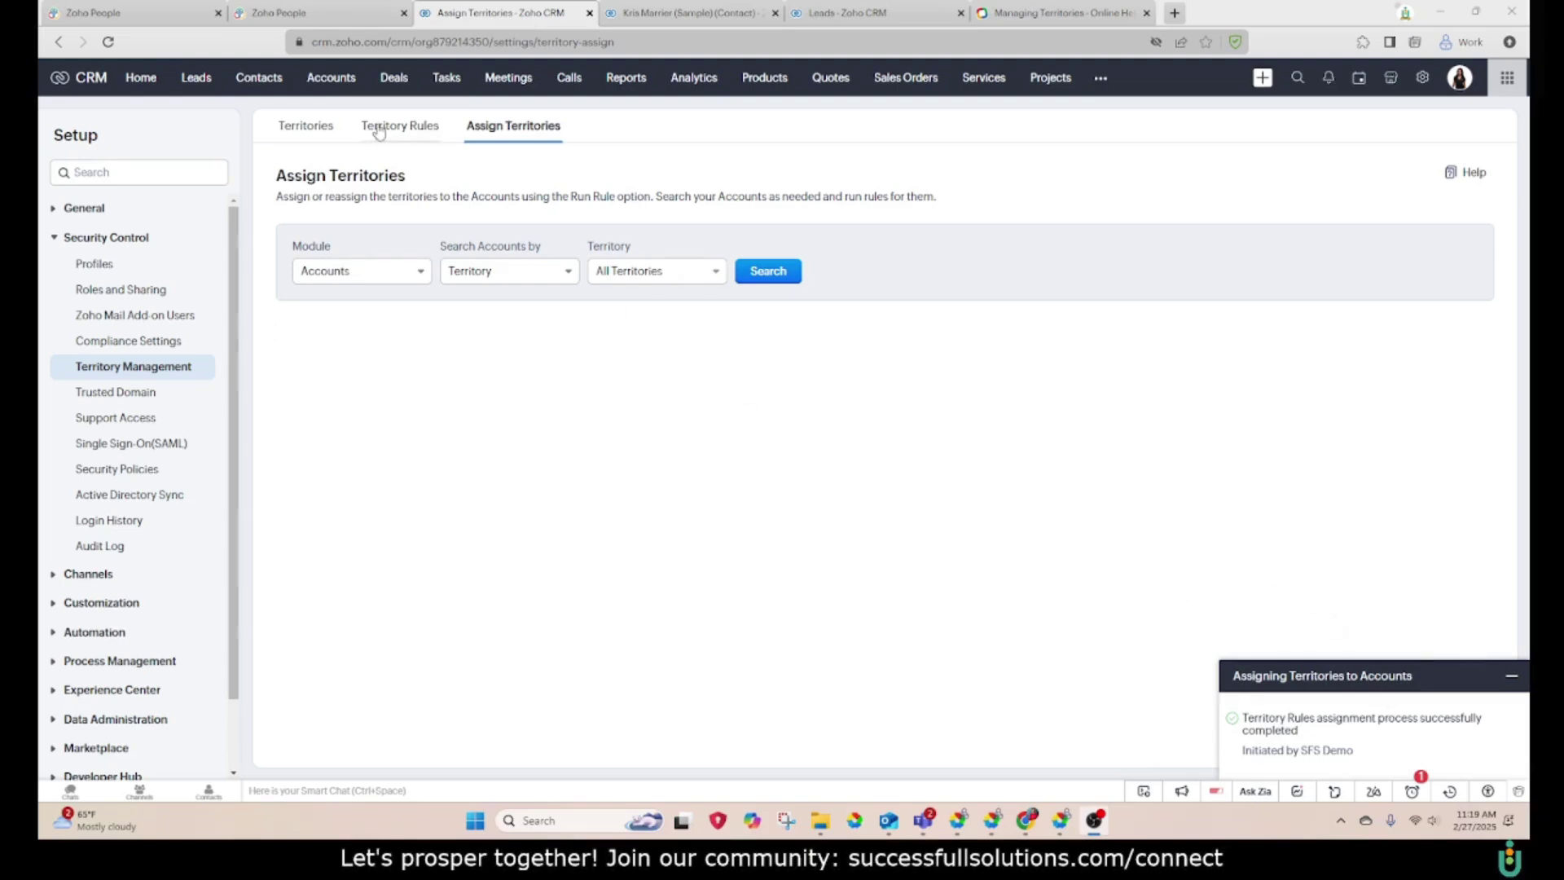
# - Filter the Accounts list to the East territory
pyautogui.click(330, 80)
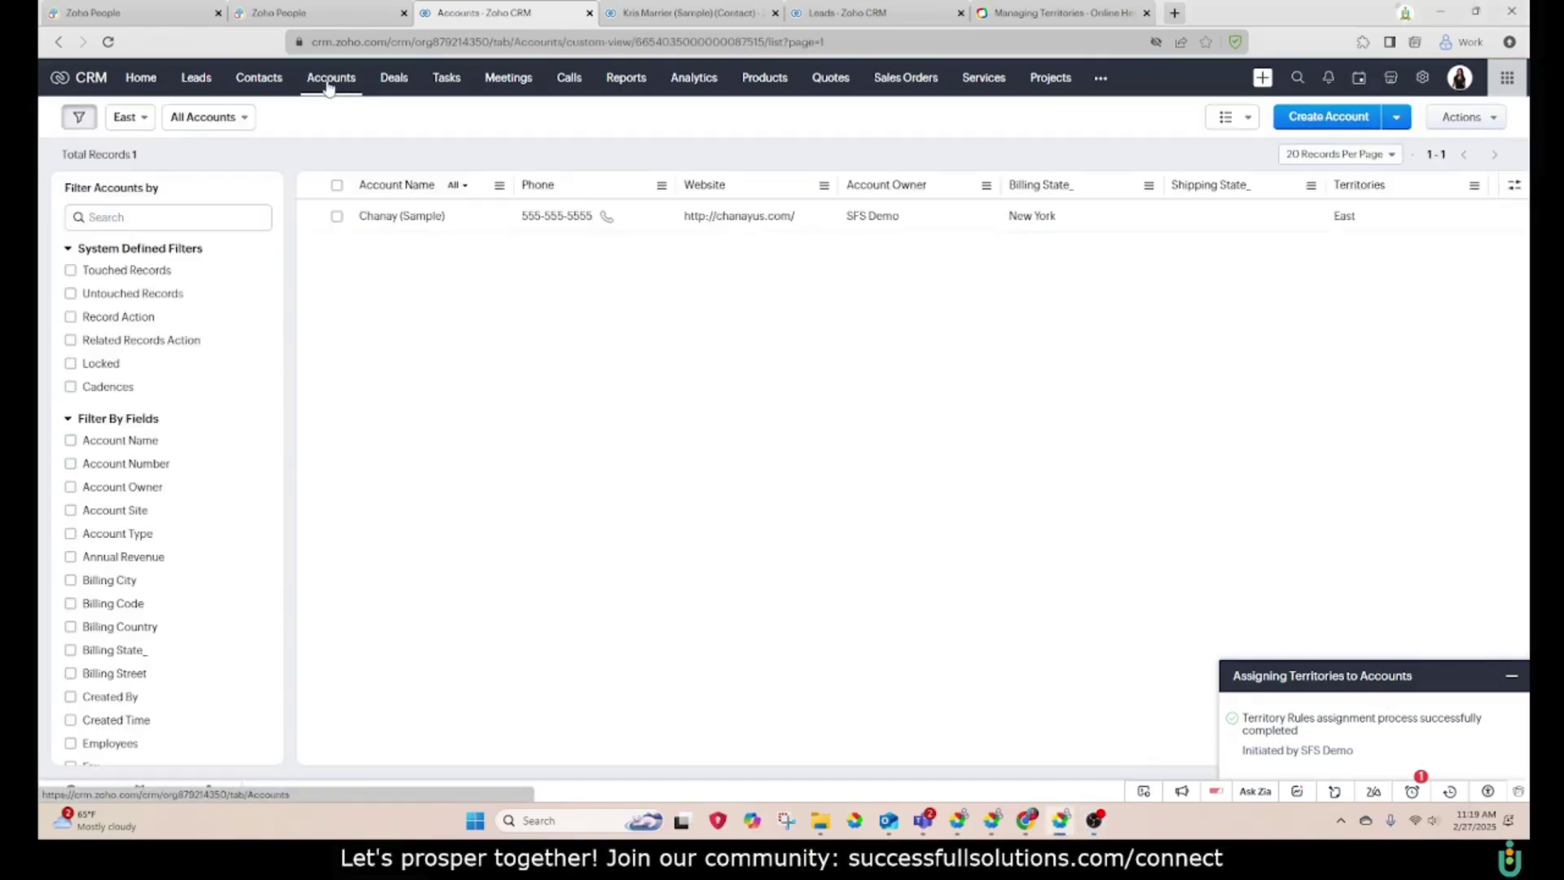
pyautogui.click(124, 117)
pyautogui.click(146, 147)
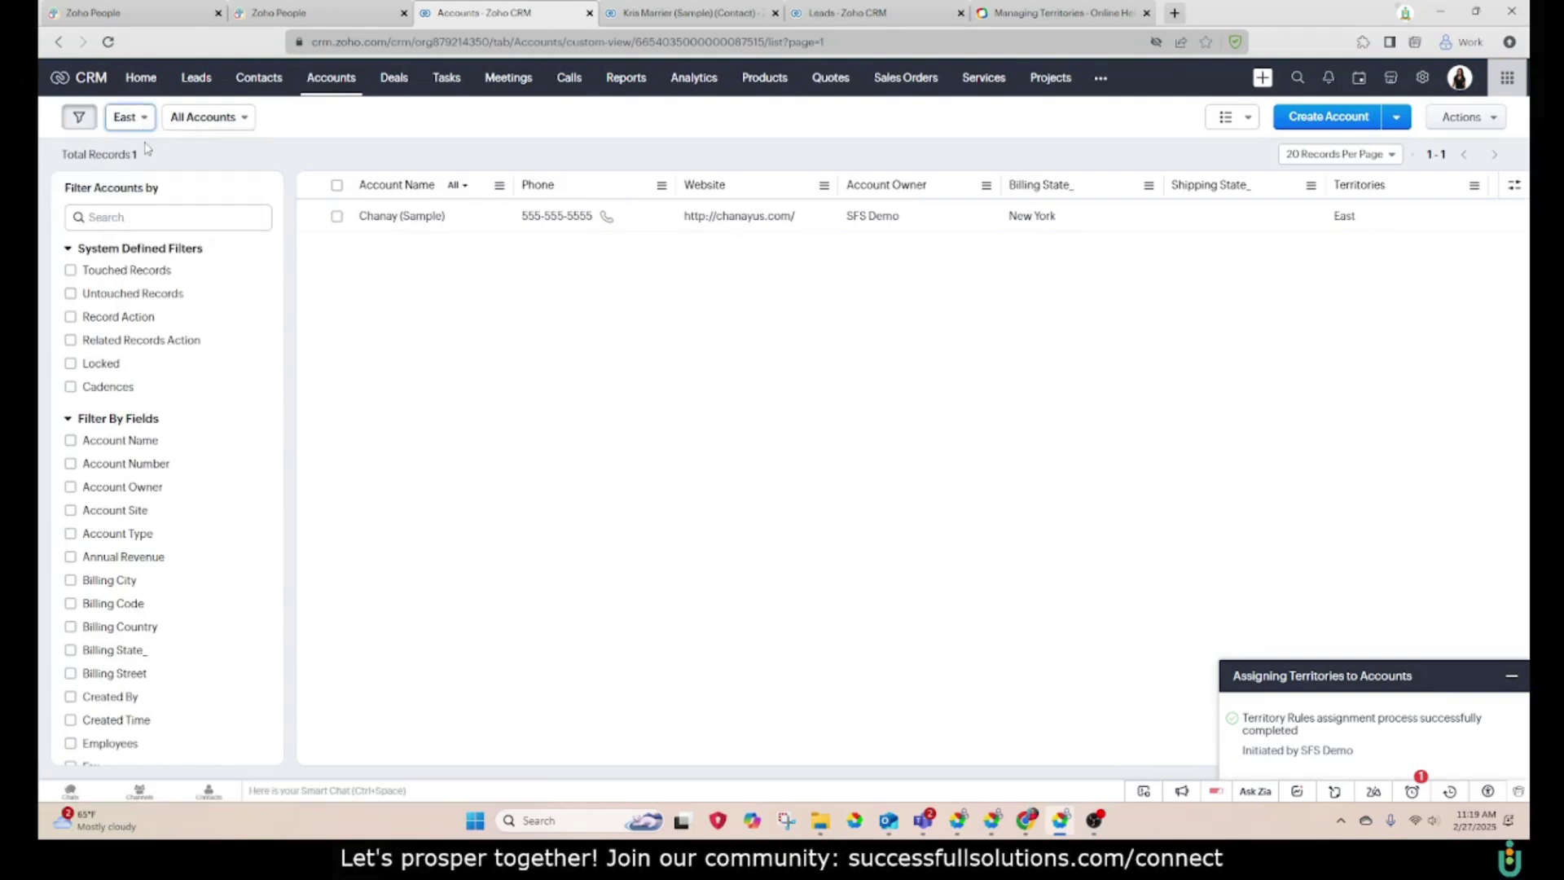
pyautogui.click(152, 117)
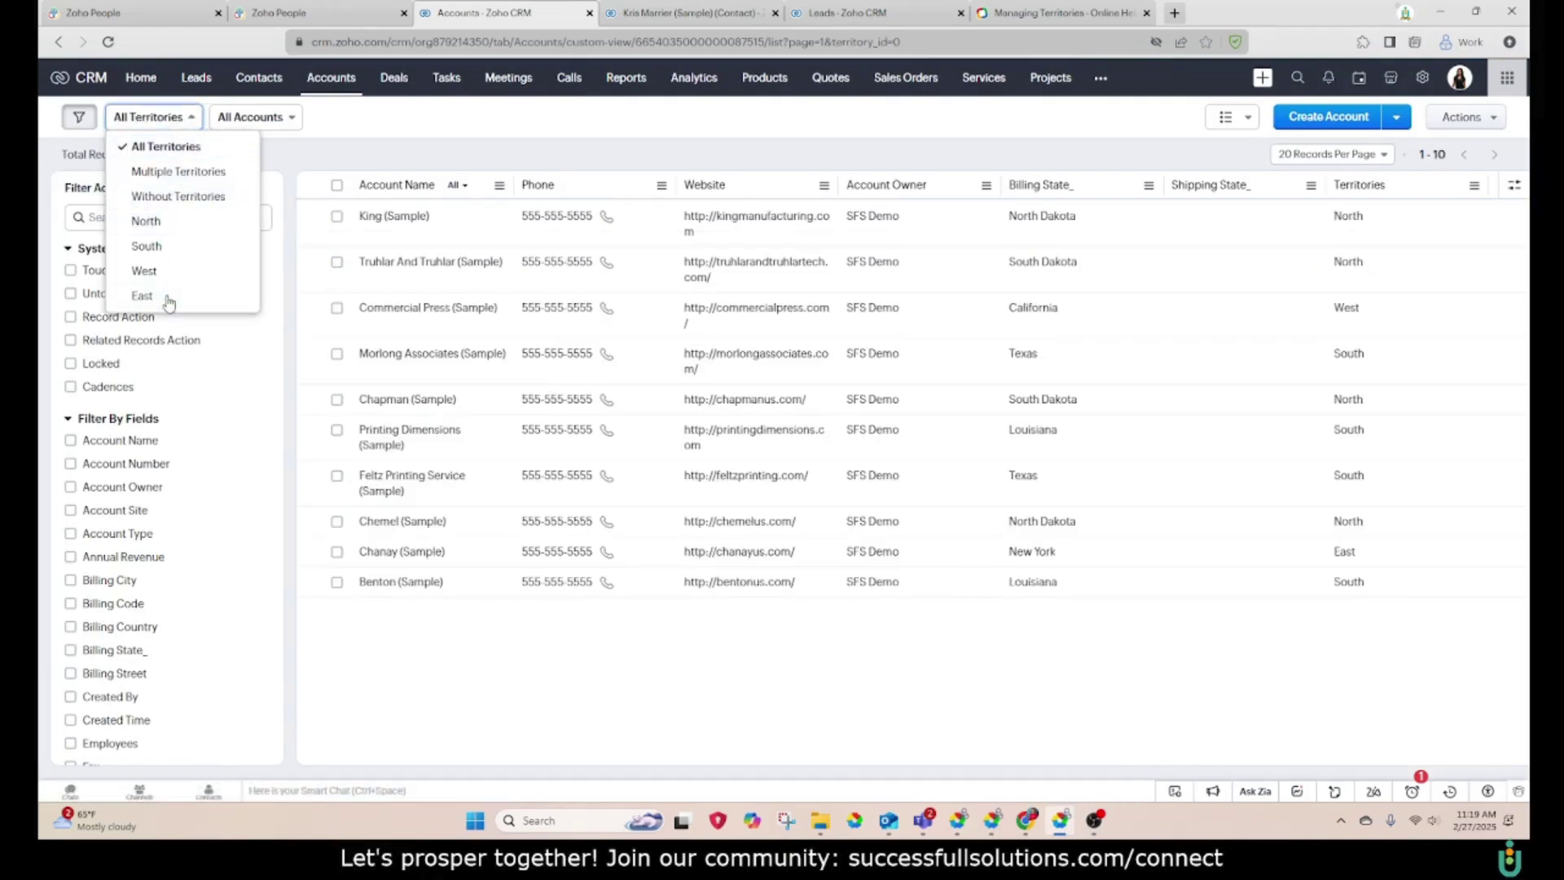
pyautogui.click(167, 298)
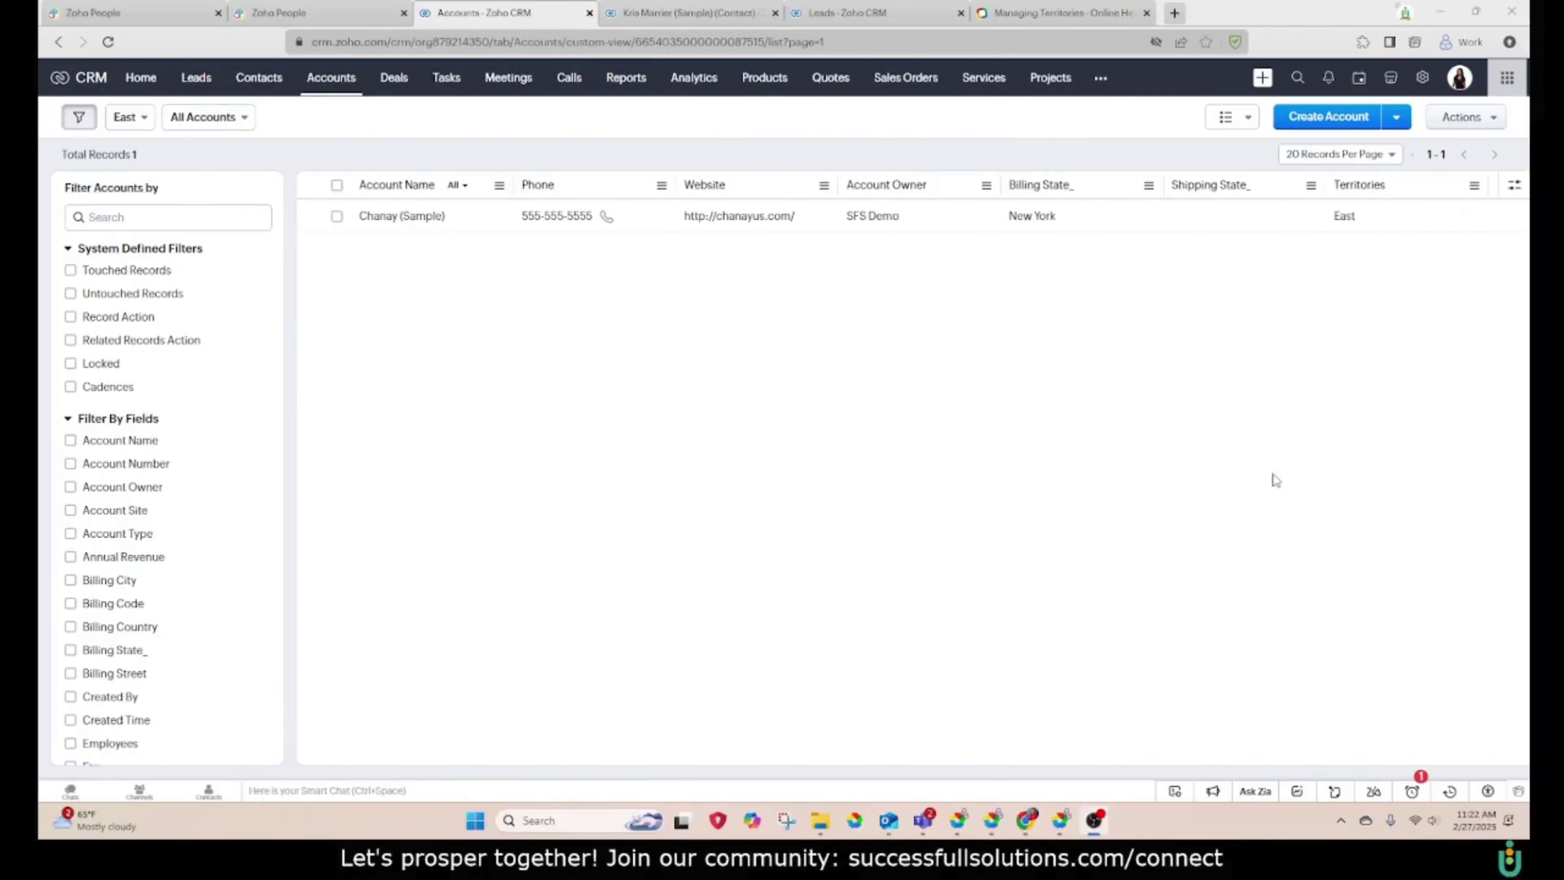
# - Edit the North territory in Territory Management and show its assignable users
pyautogui.click(1427, 81)
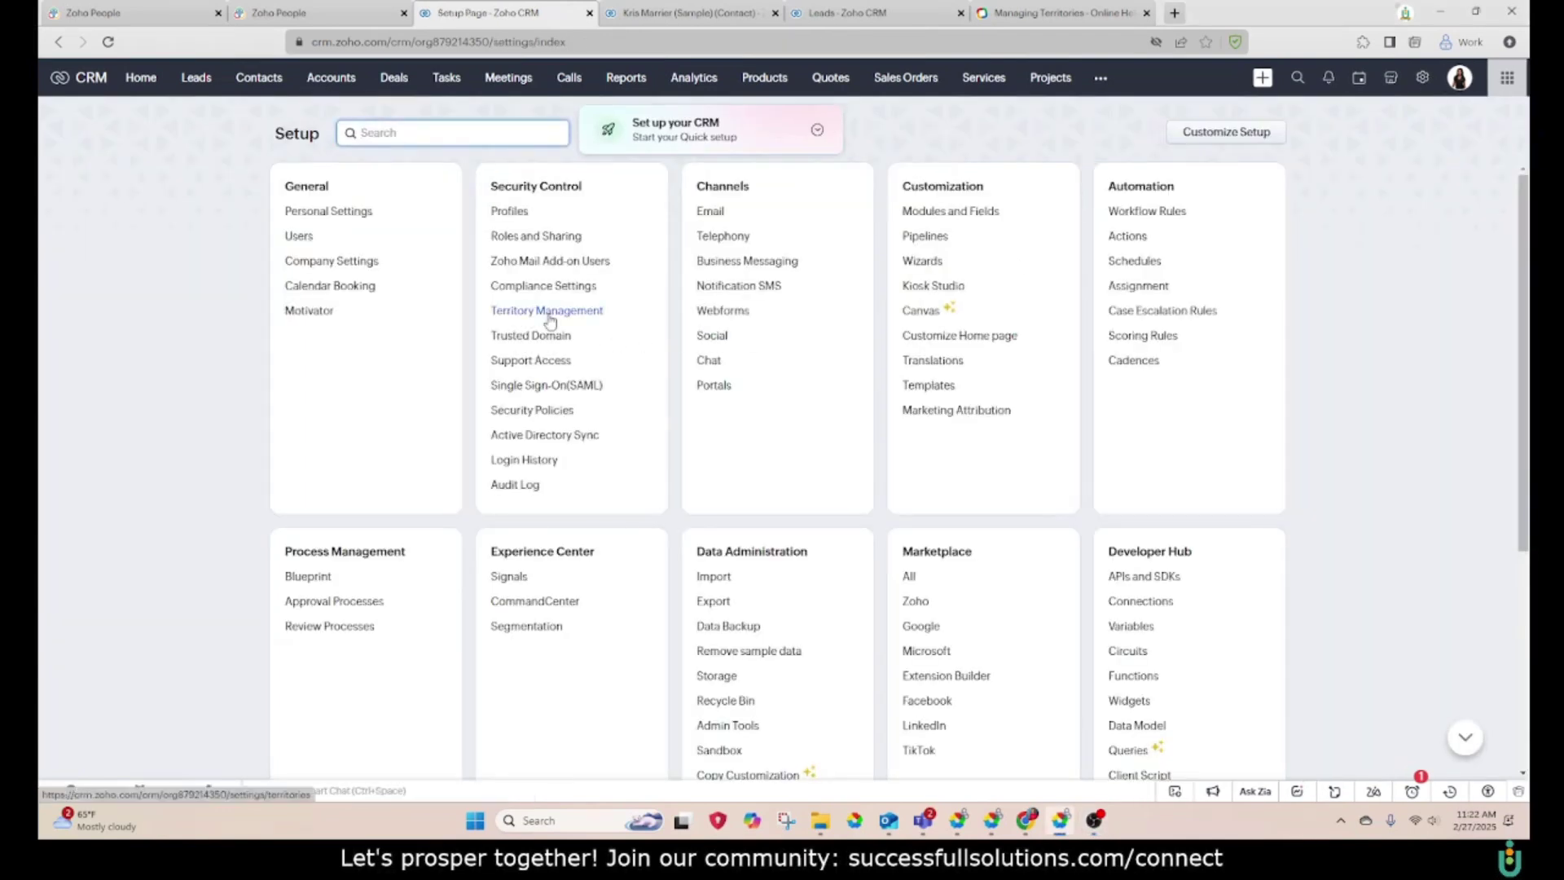
pyautogui.click(549, 312)
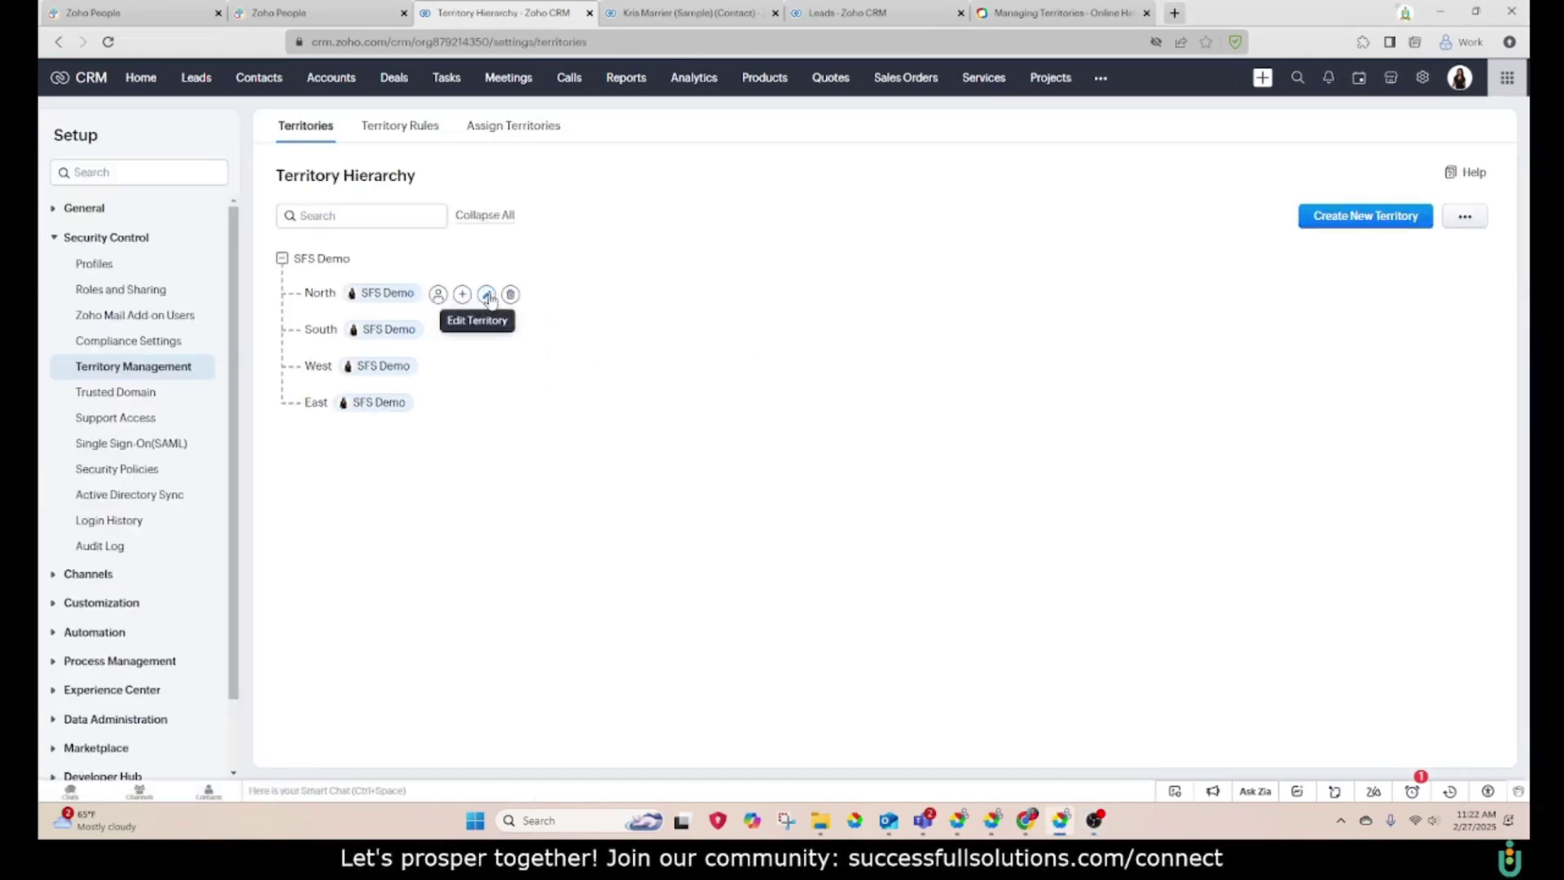
pyautogui.click(487, 296)
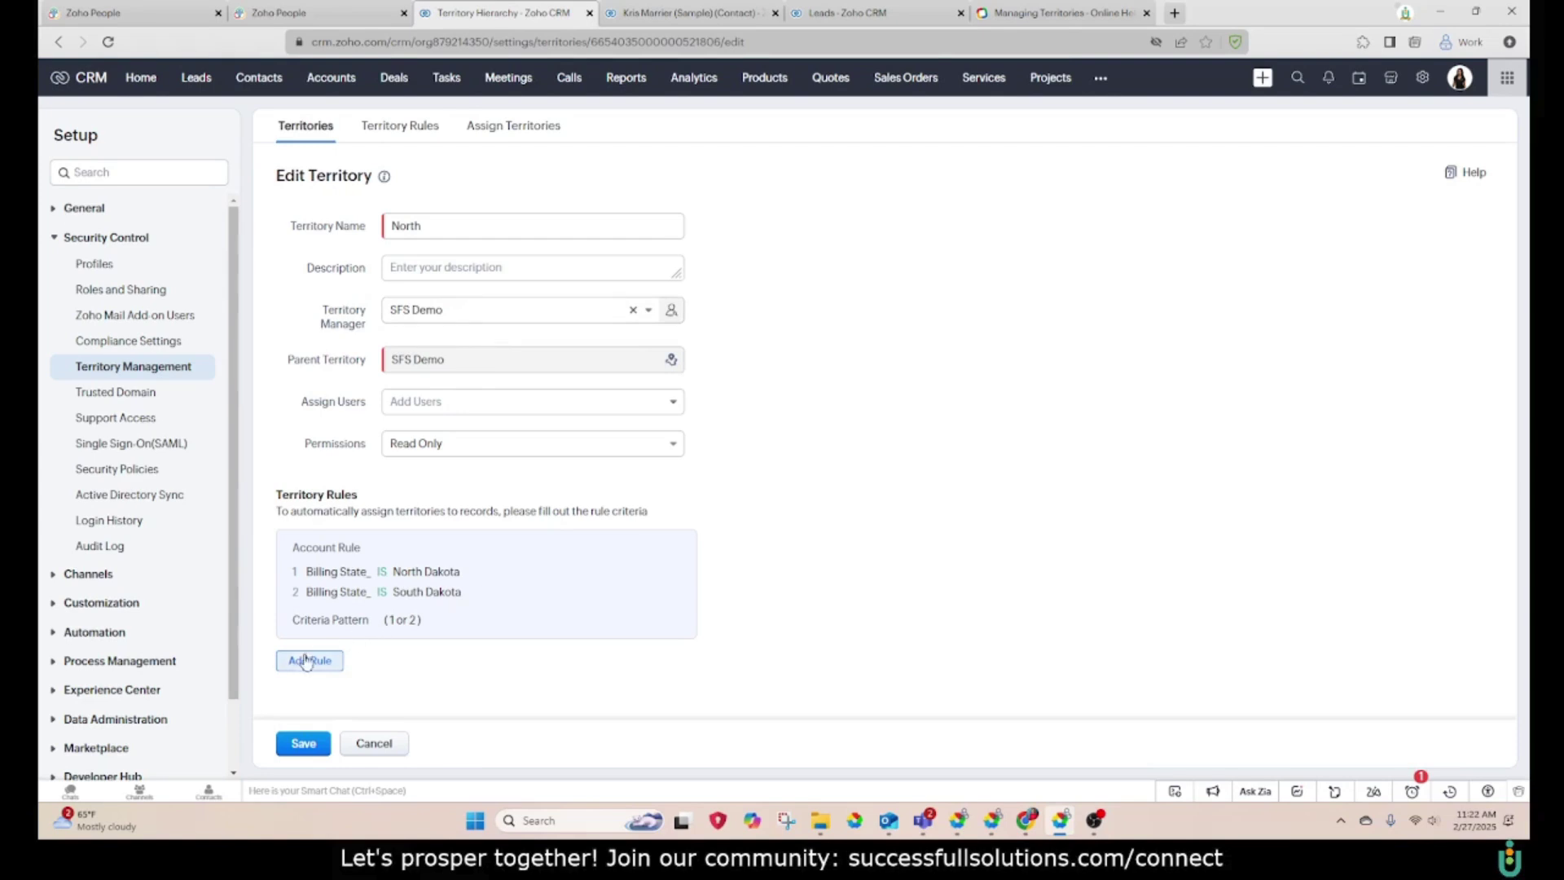
pyautogui.click(429, 399)
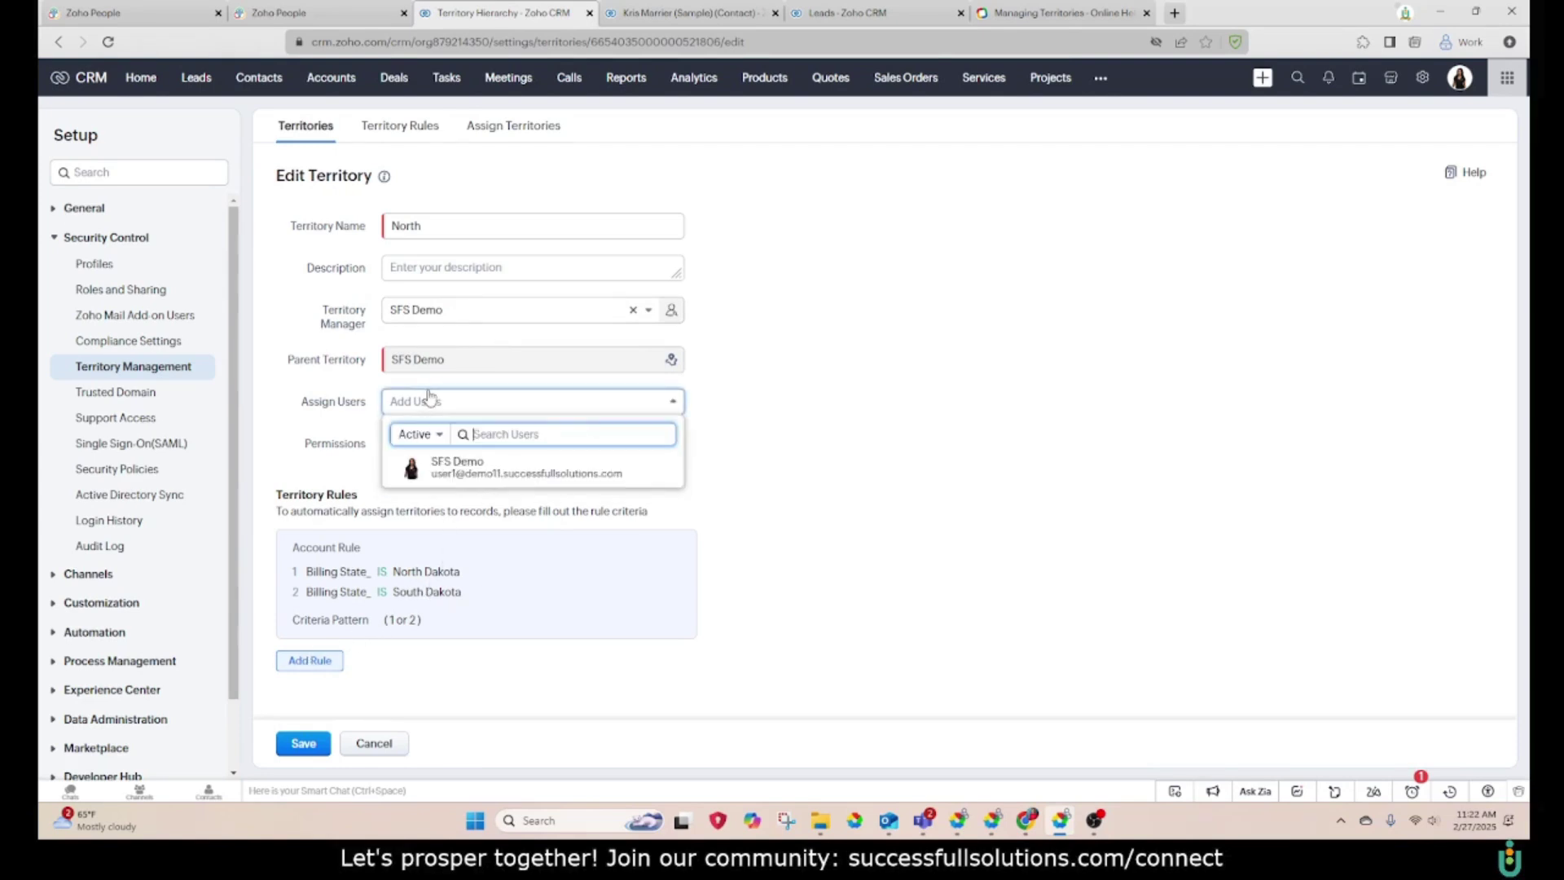